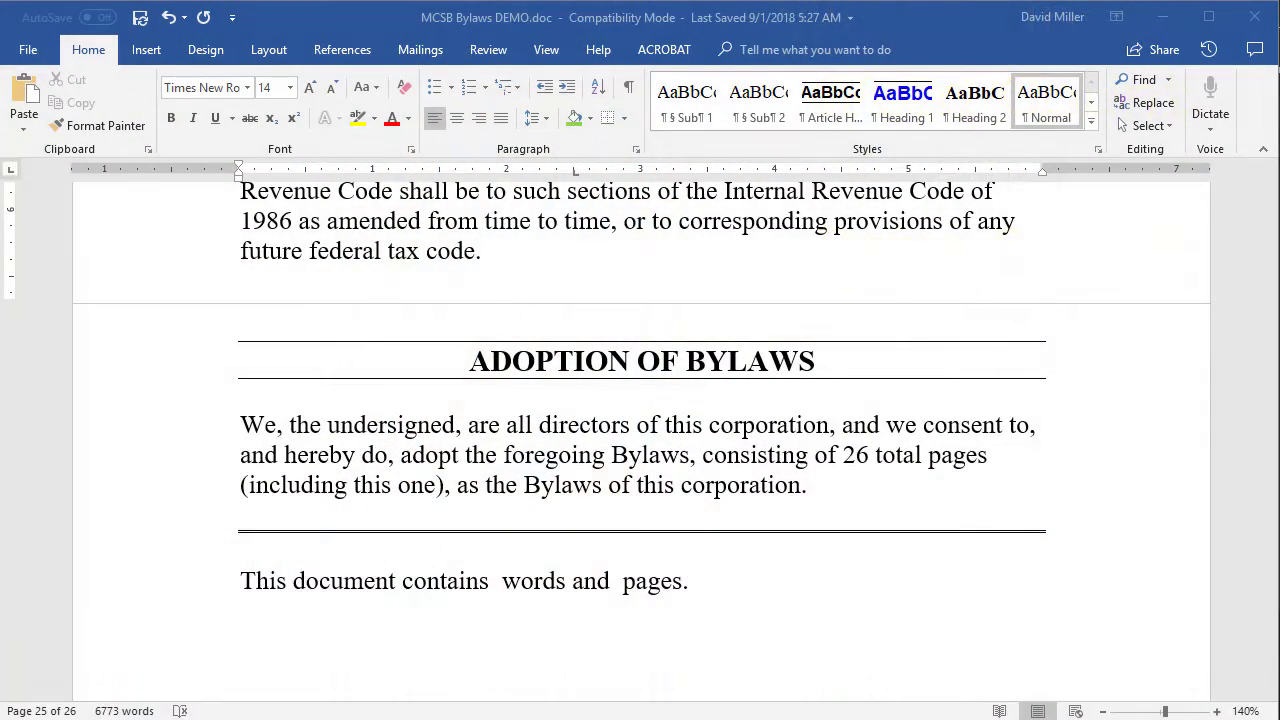
# Place the cursor right after 'contains' in the closing sentence
pyautogui.scroll(1, 1100, 418)
pyautogui.scroll(10, 1092, 401)
pyautogui.scroll(4, 1051, 386)
pyautogui.scroll(-8, 1051, 386)
pyautogui.scroll(-7, 1051, 386)
pyautogui.scroll(-2, 1057, 400)
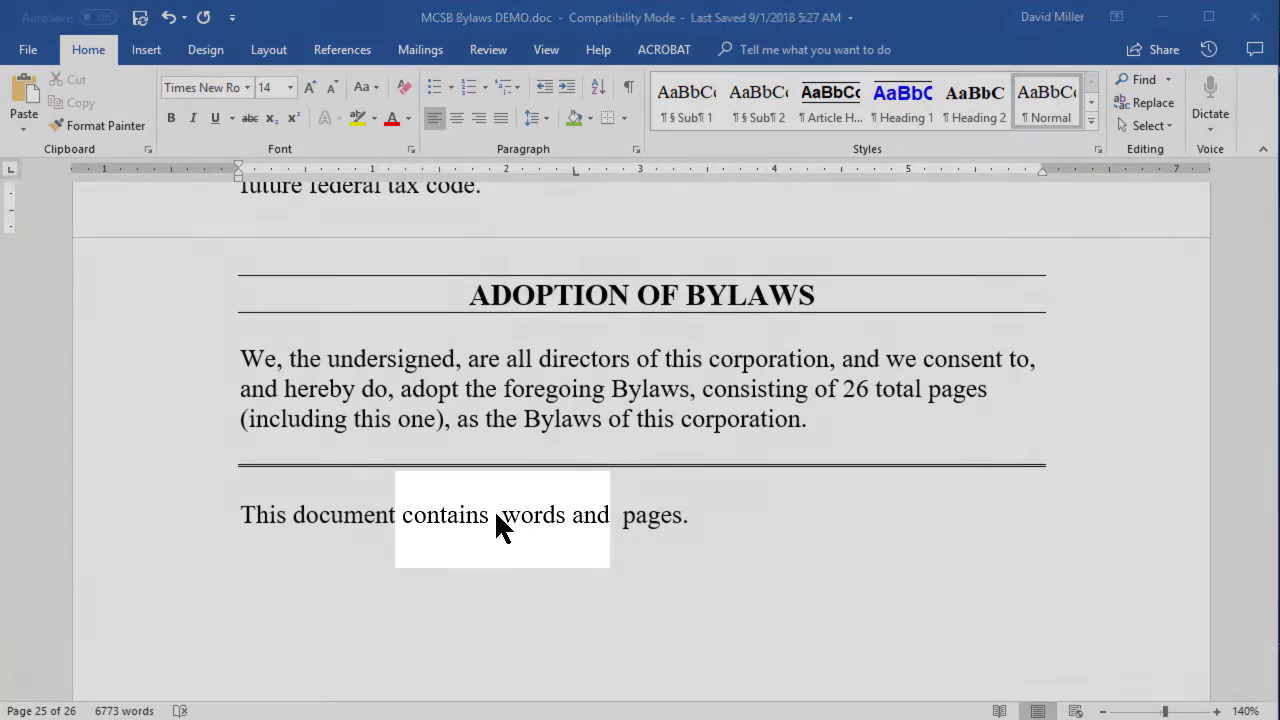
pyautogui.click(495, 515)
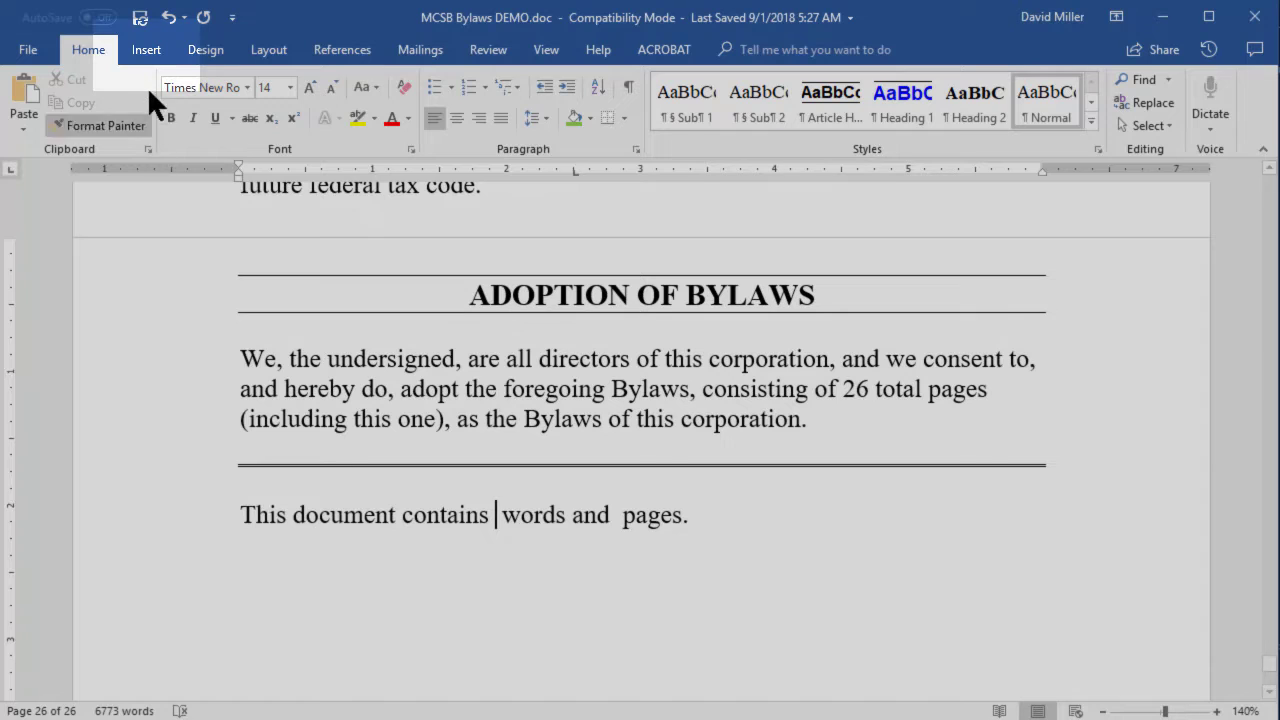
# Open the Field dialog via Insert > Quick Parts > Field and move it aside
pyautogui.click(140, 49)
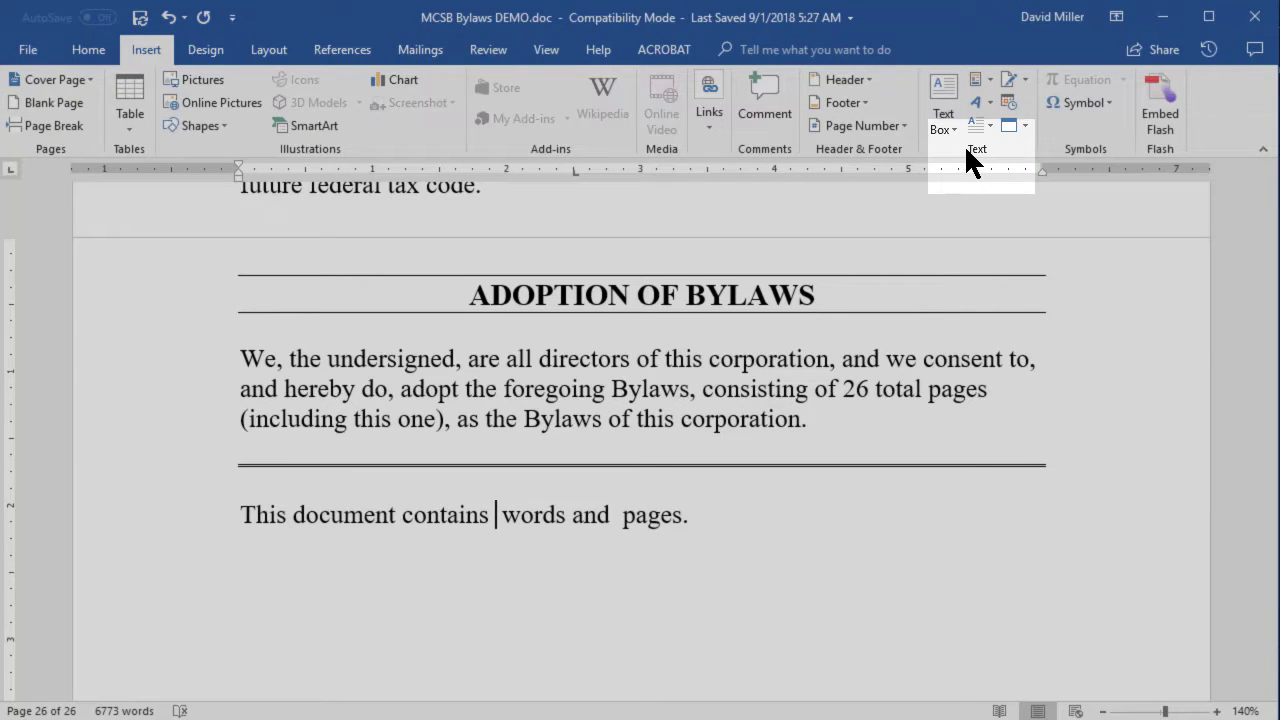
pyautogui.click(976, 79)
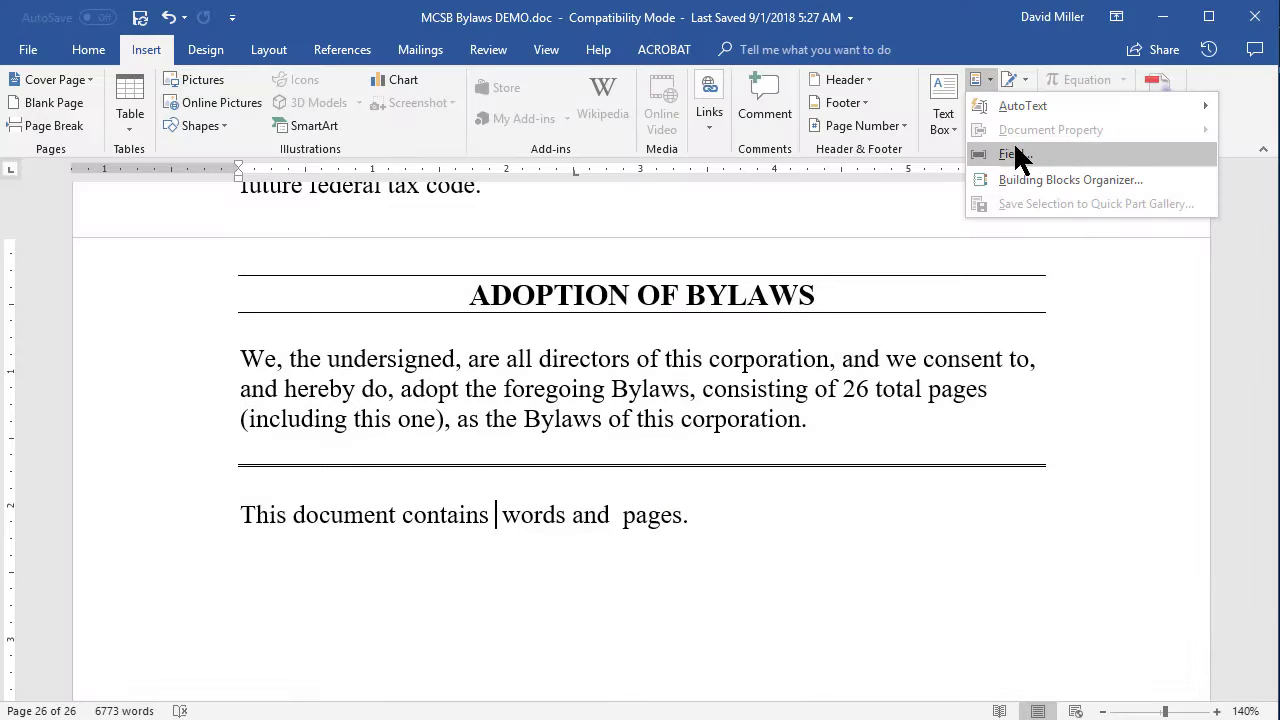
pyautogui.click(1012, 154)
pyautogui.moveTo(950, 140); pyautogui.dragTo(695, 193)
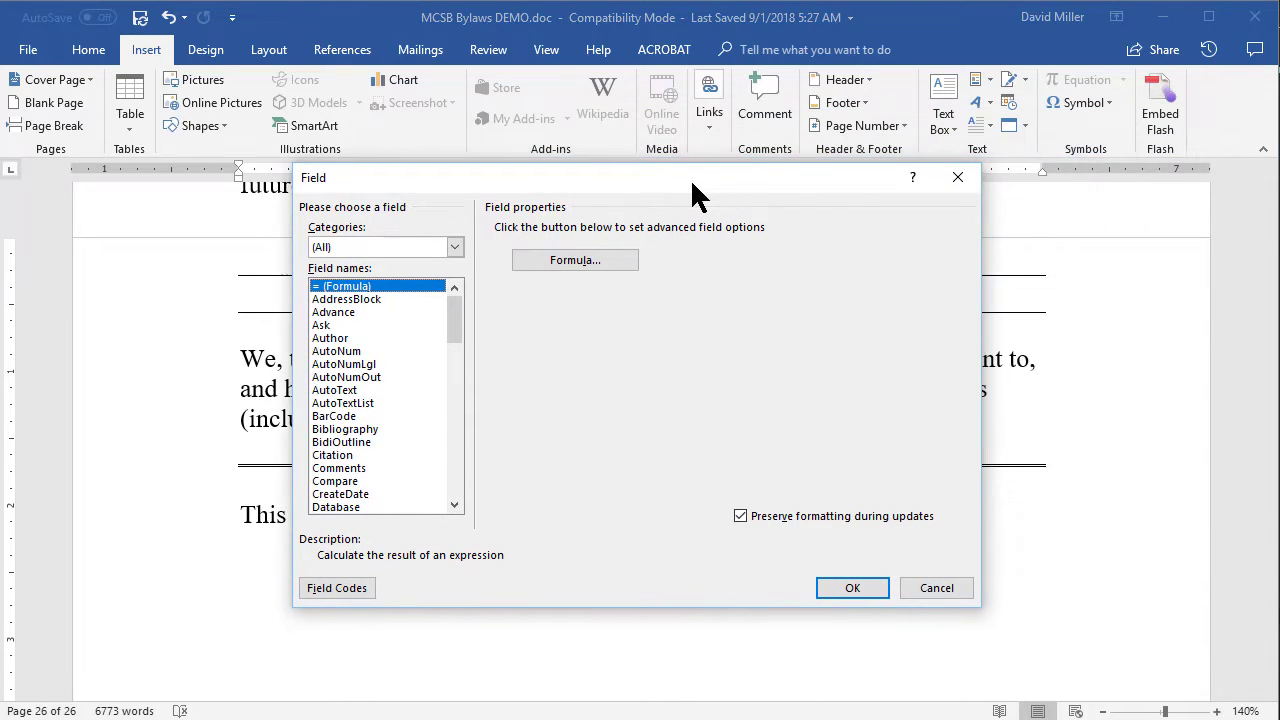
# Show (All) field categories, select NumWords, then dismiss the Field dialog without inserting
pyautogui.click(454, 247)
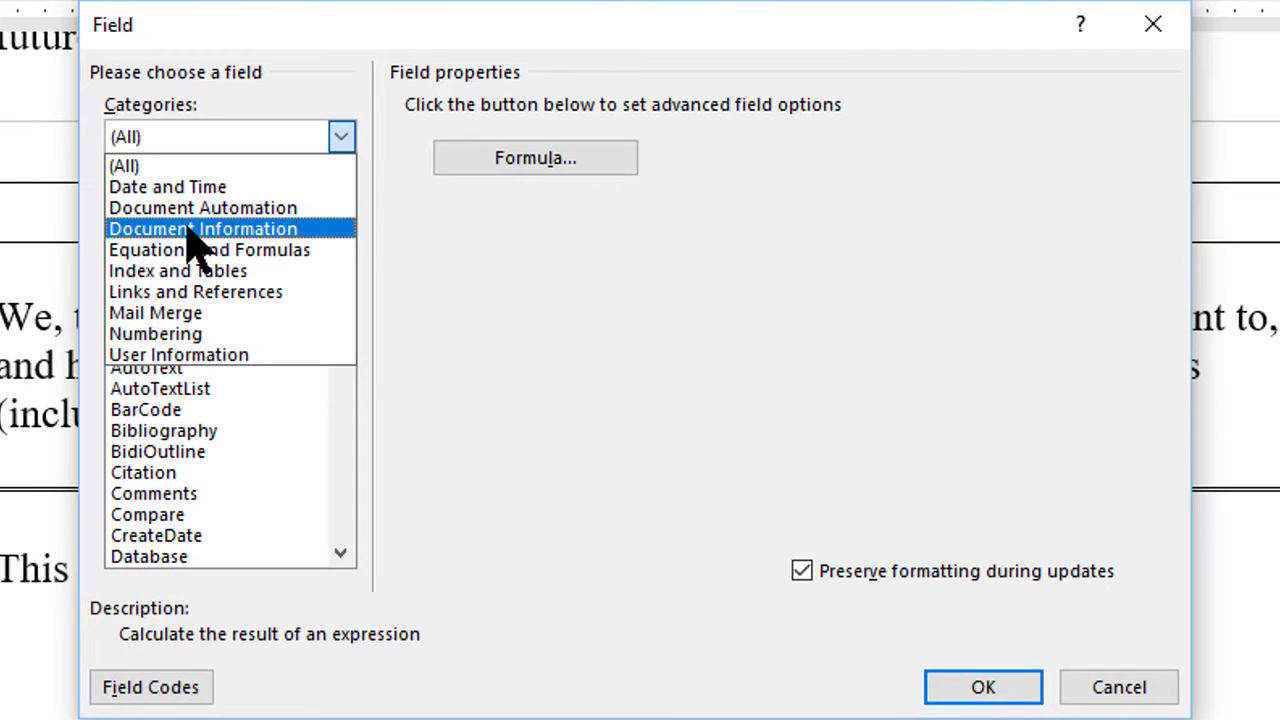
pyautogui.click(165, 166)
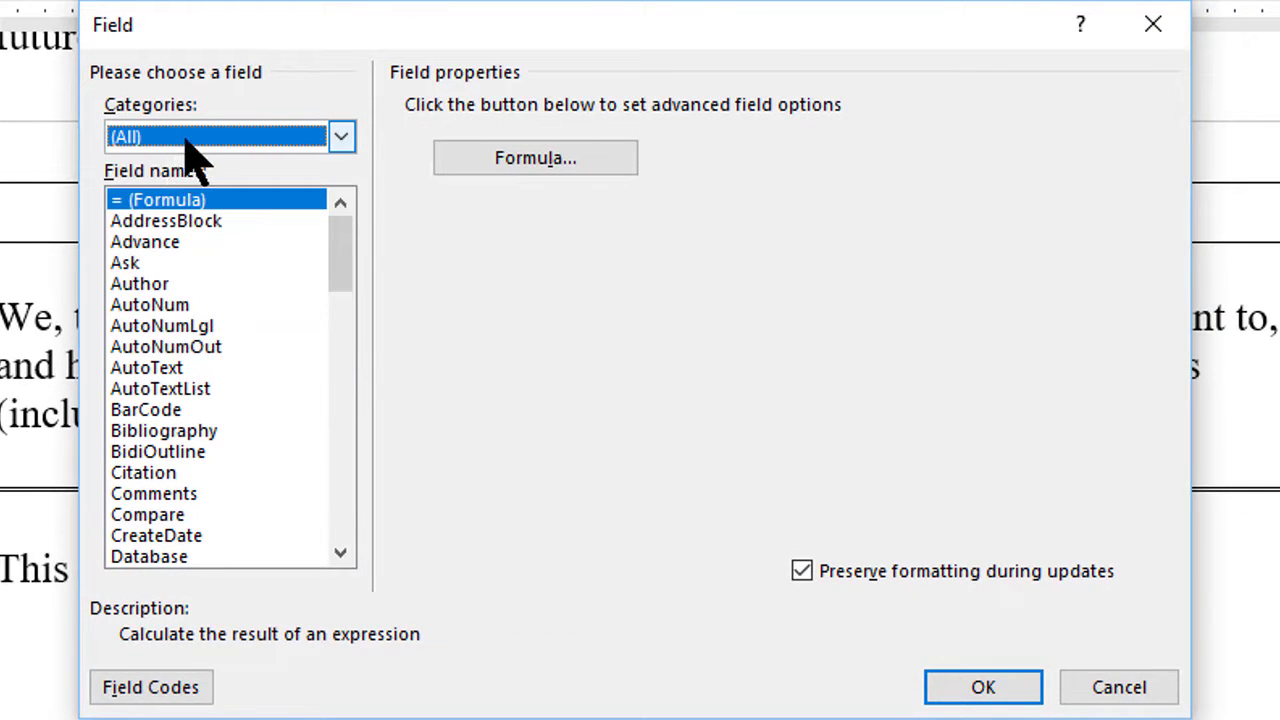
pyautogui.moveTo(331, 240); pyautogui.dragTo(340, 392)
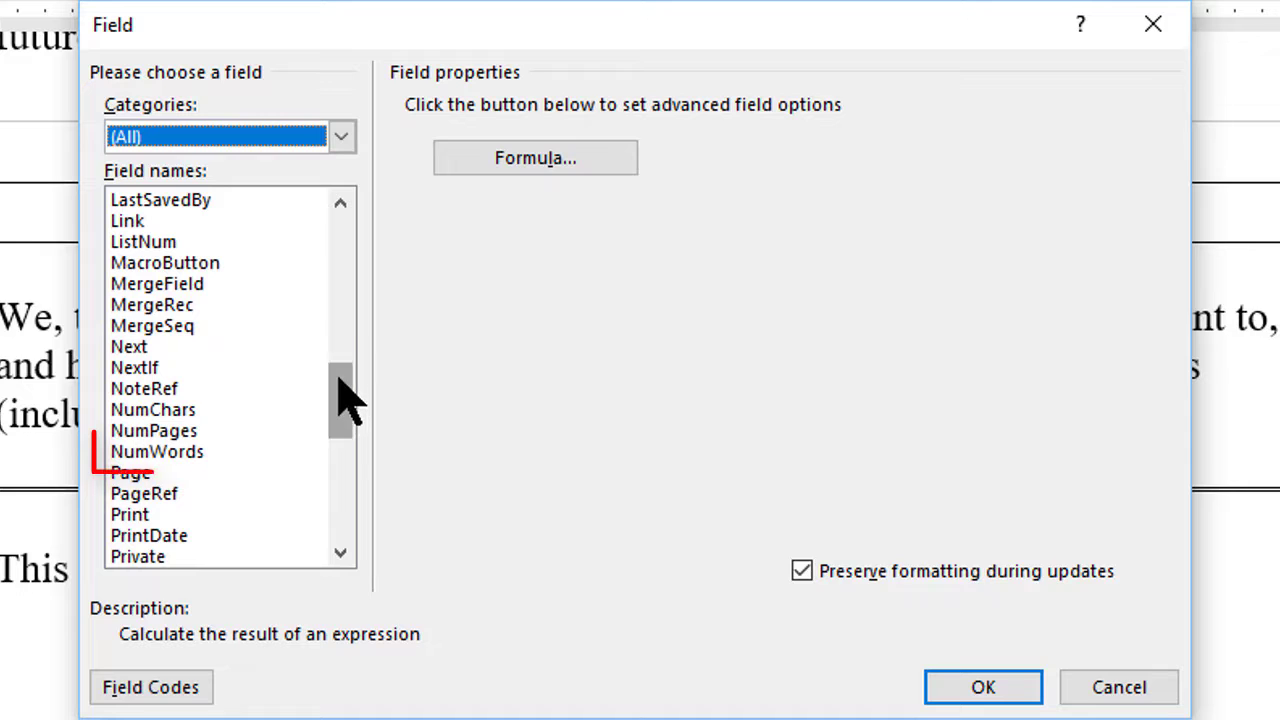
pyautogui.click(150, 455)
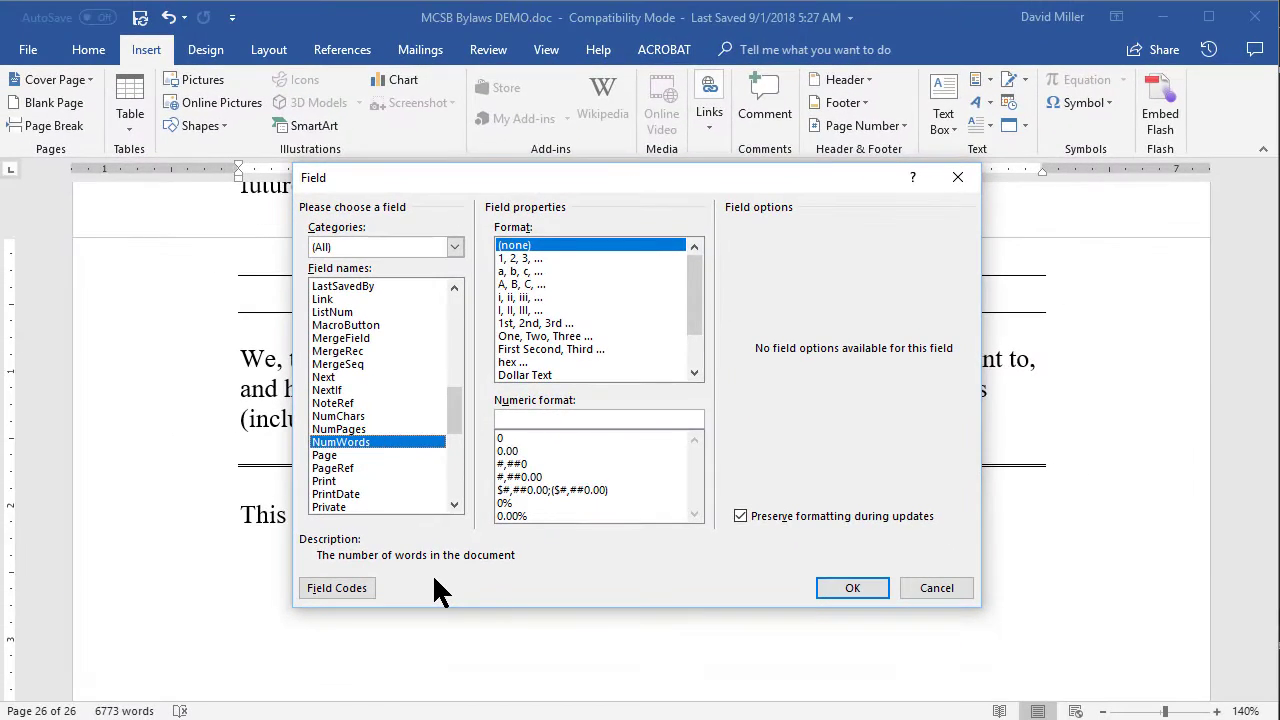
pyautogui.press('Escape')
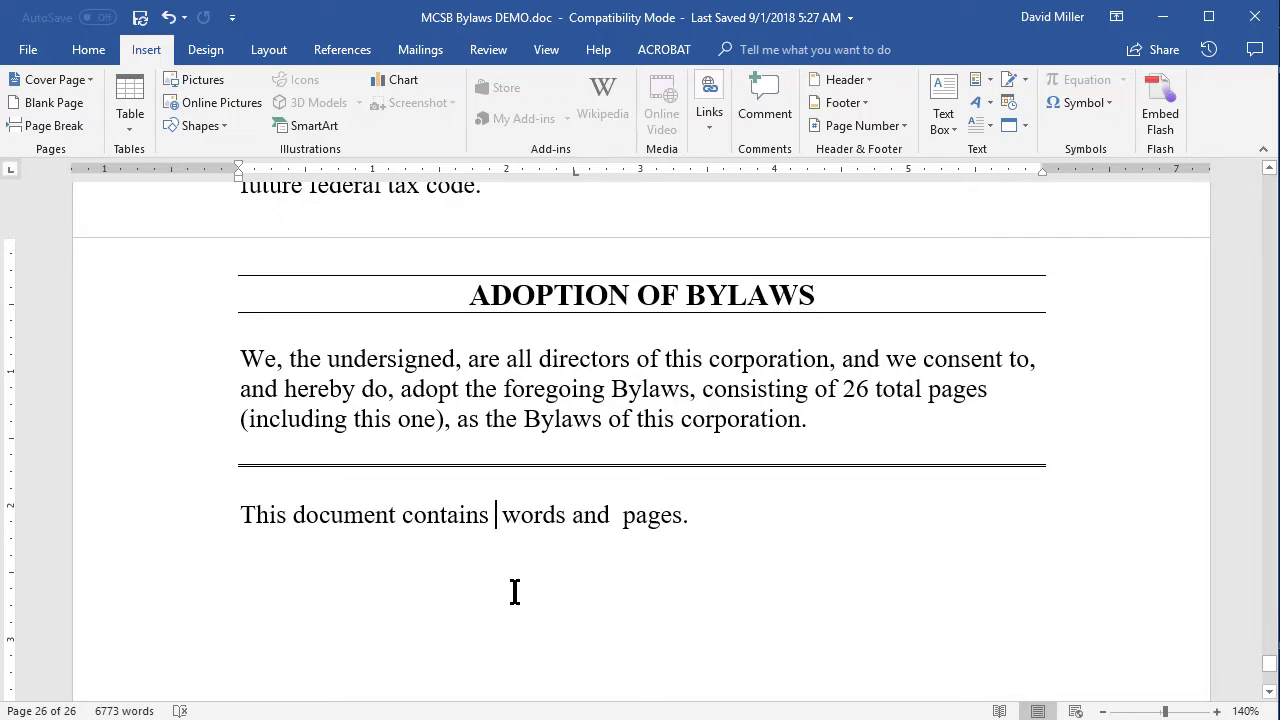
# Insert a NumWords field after 'contains' using Alt+N, Q, F, so it shows 6773 words
pyautogui.hotkey('alt', 'n')
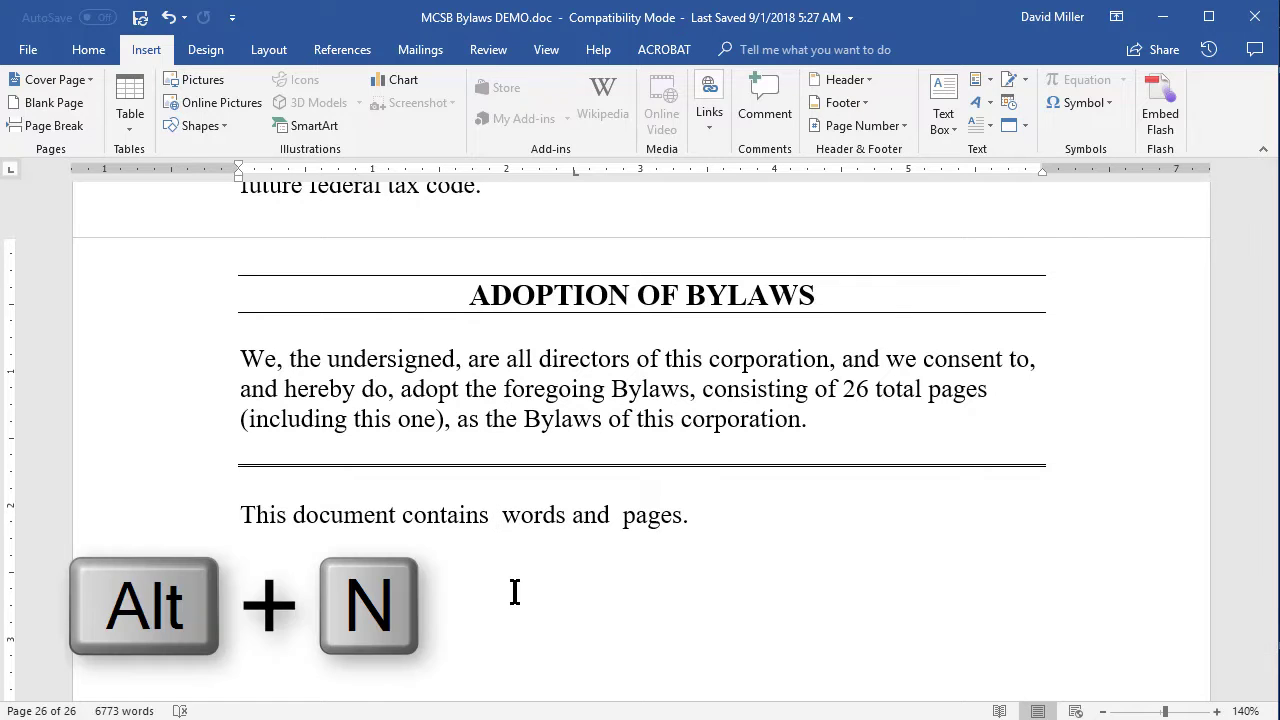
pyautogui.press('q')
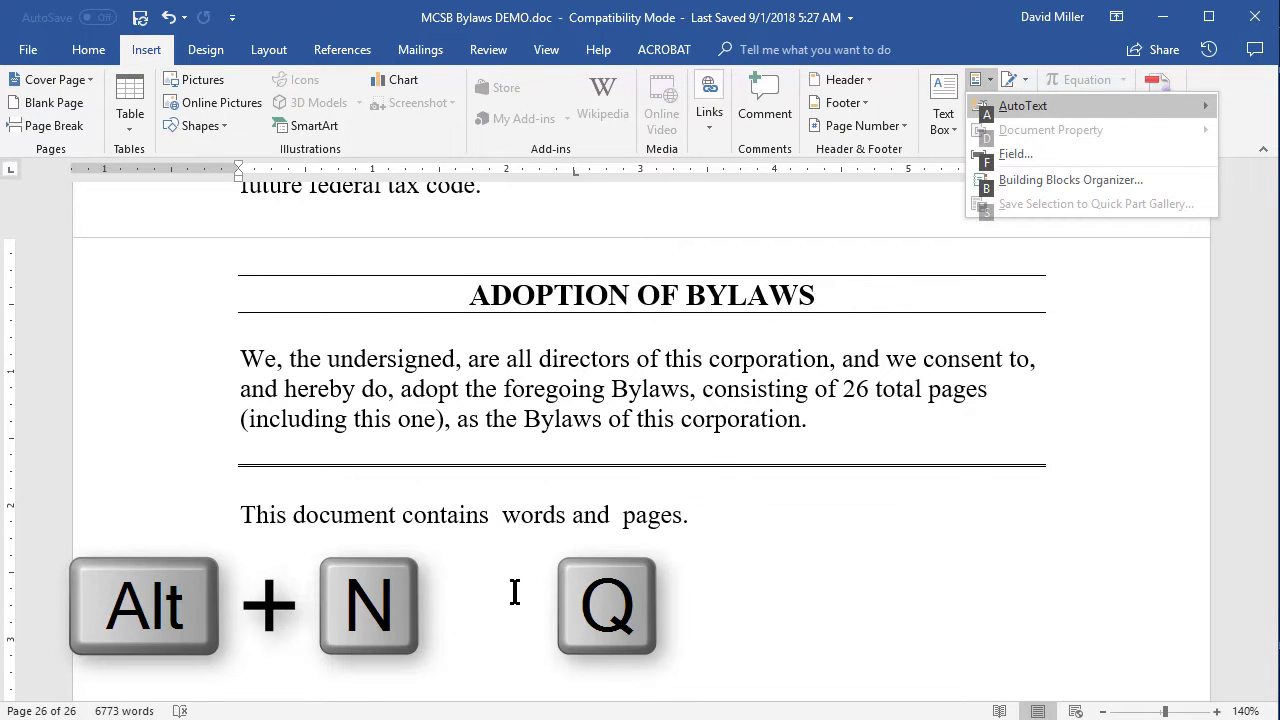
pyautogui.press('f')
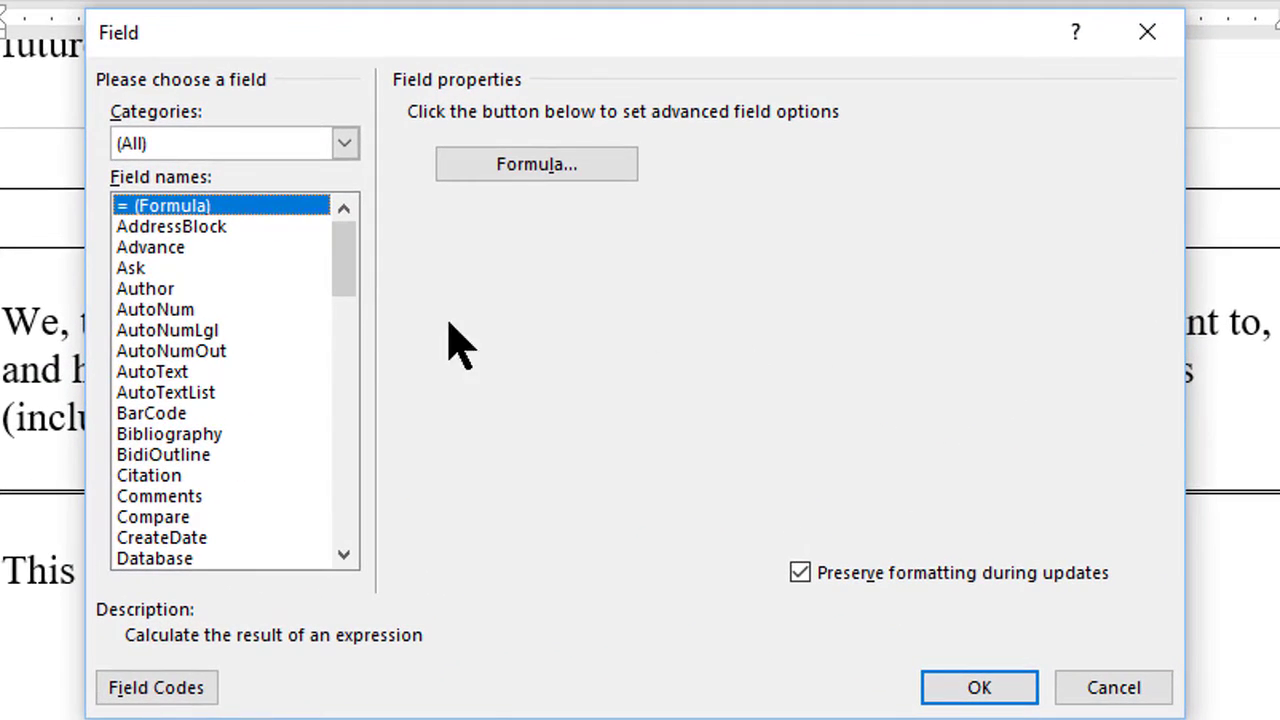
pyautogui.moveTo(349, 266); pyautogui.dragTo(346, 348)
pyautogui.press('Down')
pyautogui.press('Down')
pyautogui.press('Down')
pyautogui.press('Down')
pyautogui.press('Down')
pyautogui.press('Down')
pyautogui.press('Down')
pyautogui.press('Down')
pyautogui.press('Down')
pyautogui.press('Down')
pyautogui.press('Down')
pyautogui.press('Down')
pyautogui.press('Down')
pyautogui.press('Down')
pyautogui.press('Down')
pyautogui.press('Down')
pyautogui.press('Down')
pyautogui.press('Down')
pyautogui.press('Down')
pyautogui.press('Down')
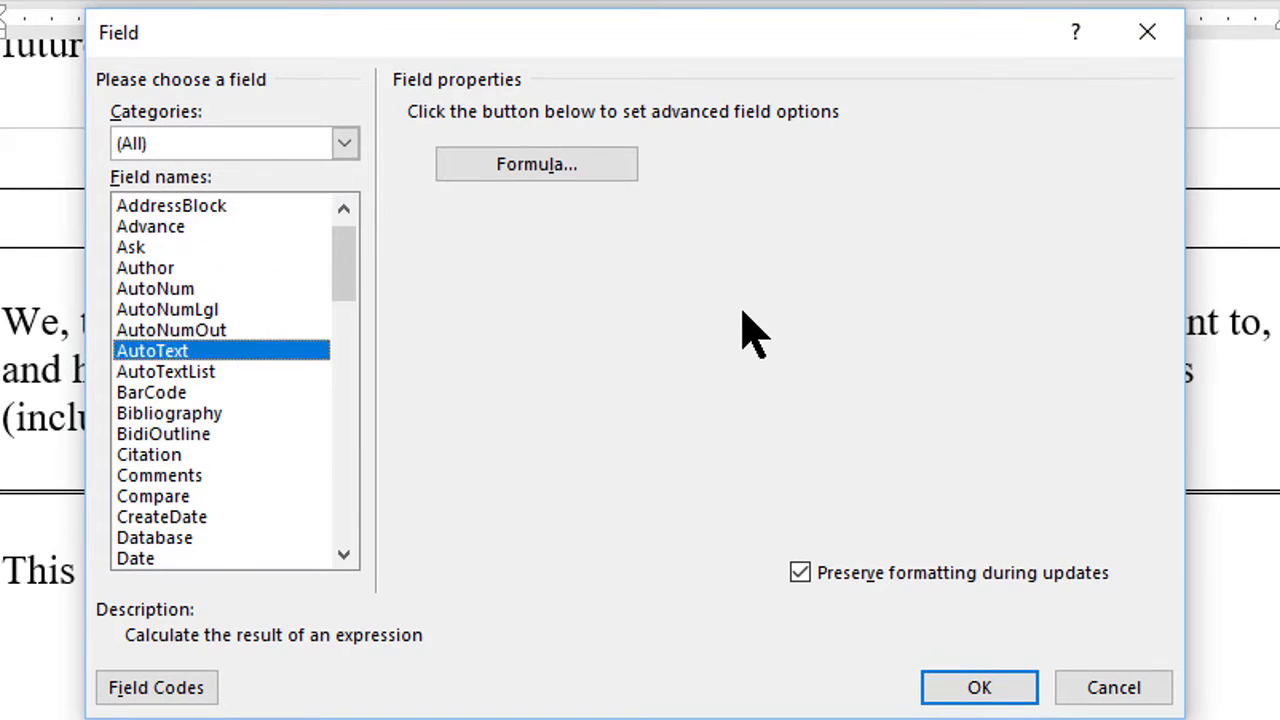
pyautogui.press('Down')
pyautogui.press('Down')
pyautogui.press('Down')
pyautogui.press('Down')
pyautogui.press('Down')
pyautogui.press('Down')
pyautogui.press('Down')
pyautogui.press('Down')
pyautogui.press('Down')
pyautogui.press('Down')
pyautogui.press('Down')
pyautogui.press('Down')
pyautogui.press('Down')
pyautogui.press('Down')
pyautogui.press('Down')
pyautogui.press('Down')
pyautogui.press('Down')
pyautogui.press('Down')
pyautogui.press('Down')
pyautogui.press('Down')
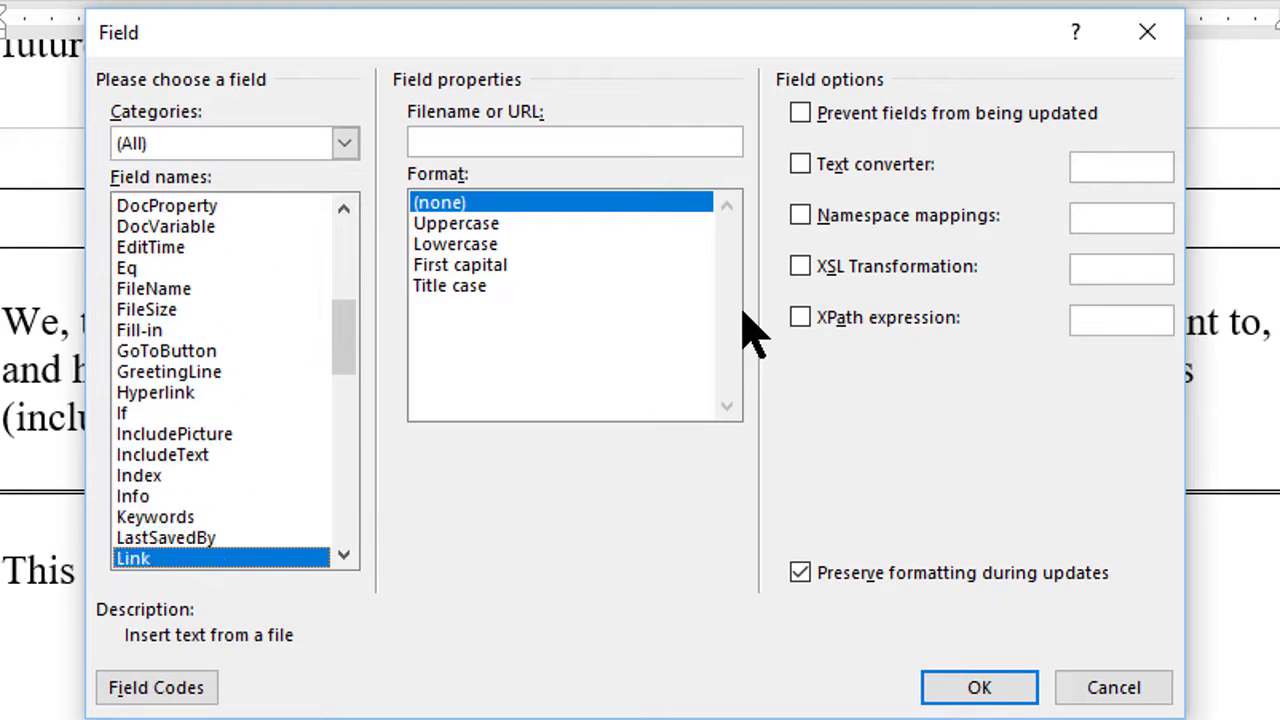
pyautogui.press('Up')
pyautogui.press('Up')
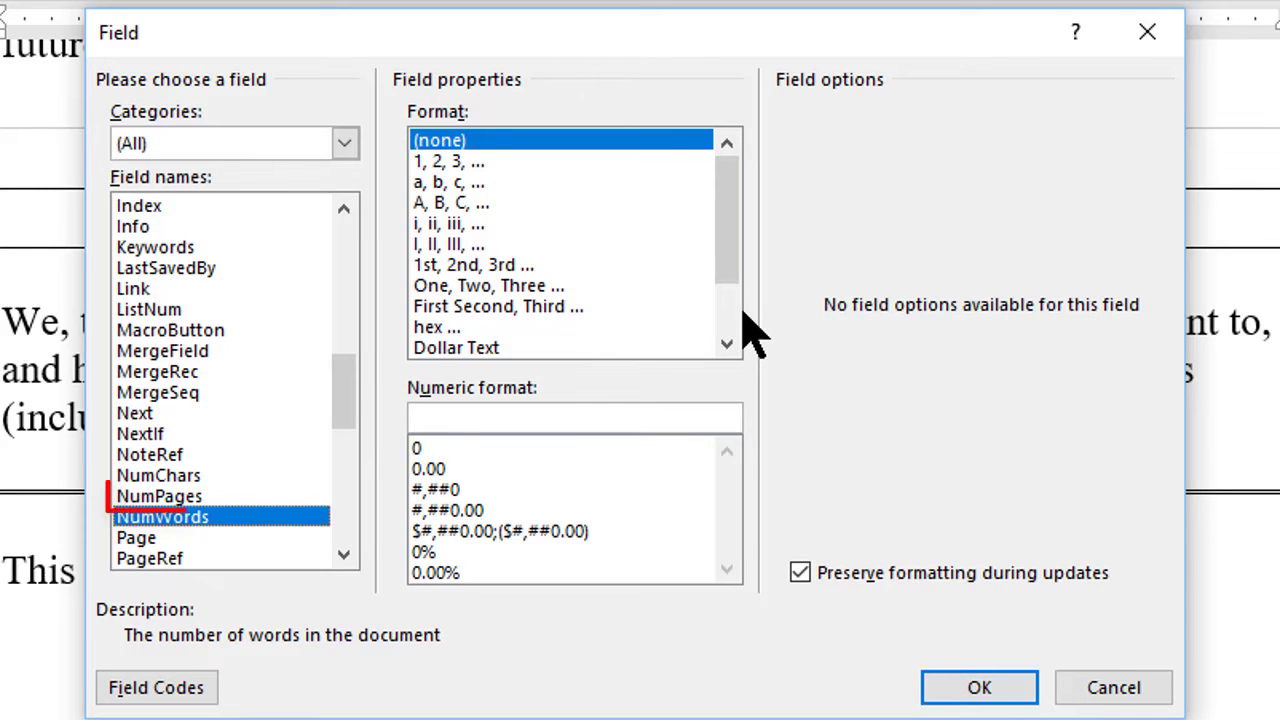
pyautogui.press('Up')
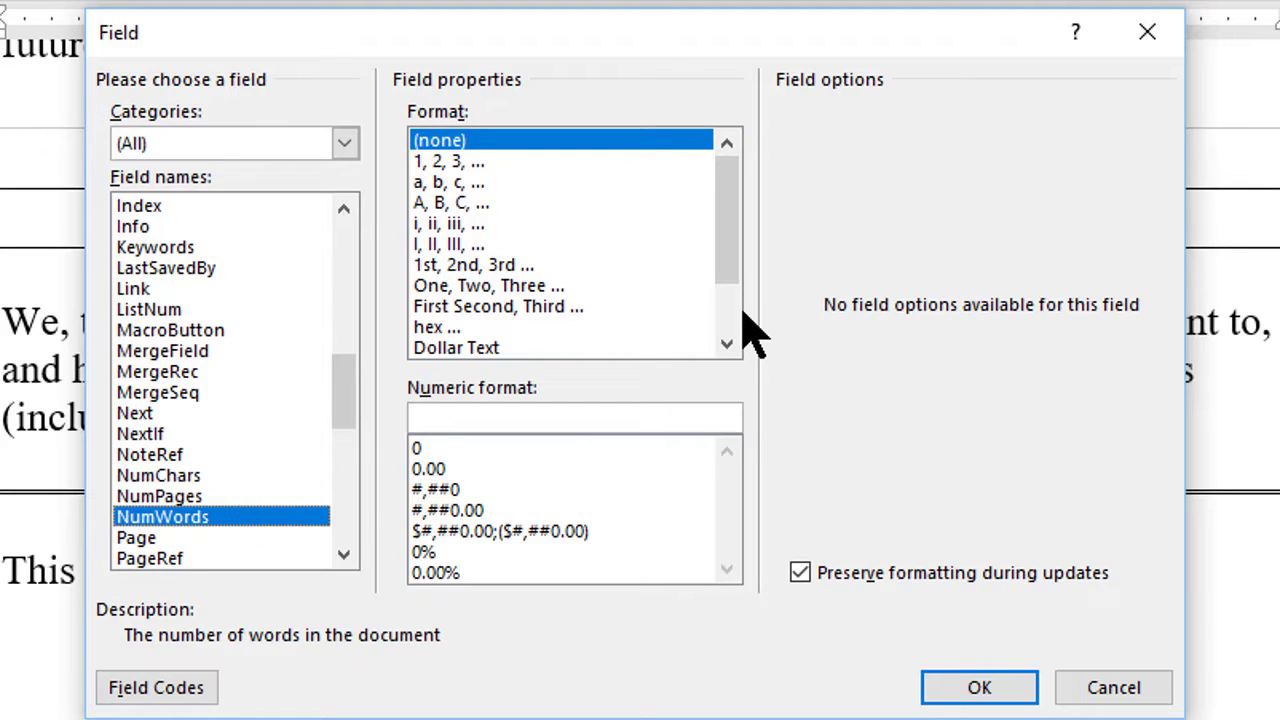
pyautogui.press('Return')
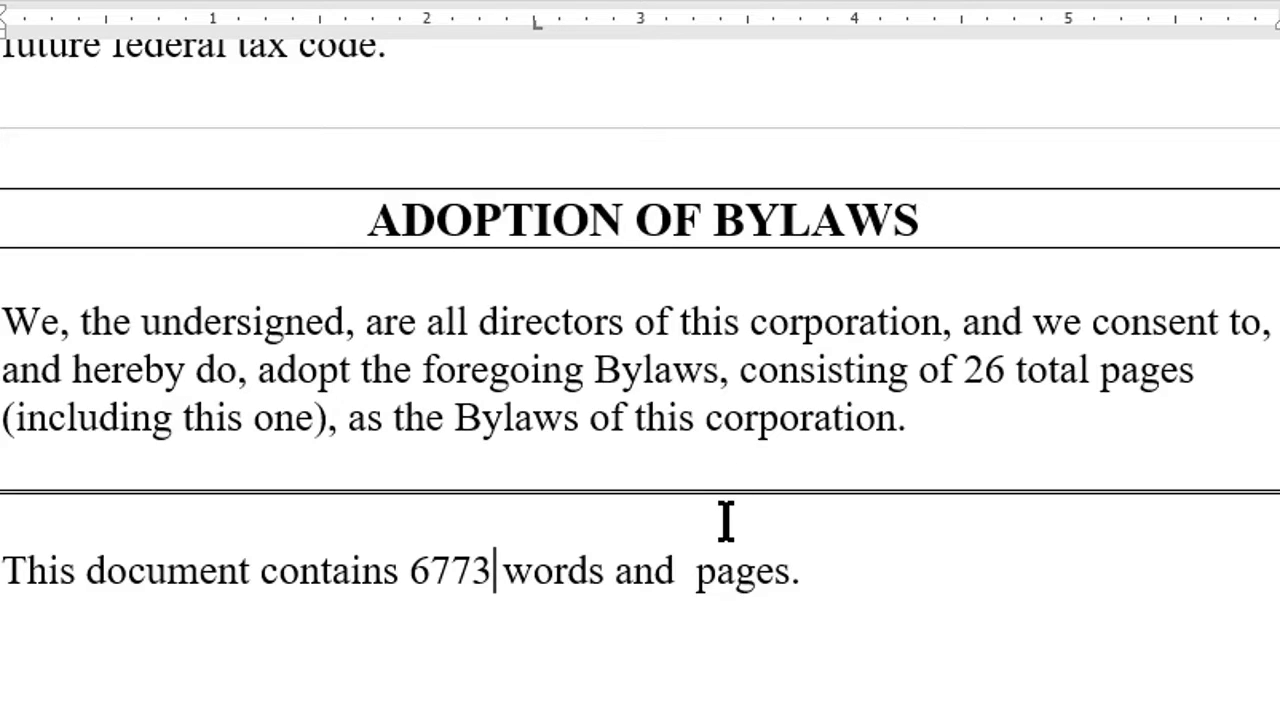
# Insert empty field braces between 'and' and 'pages' with Ctrl+F9
pyautogui.click(686, 570)
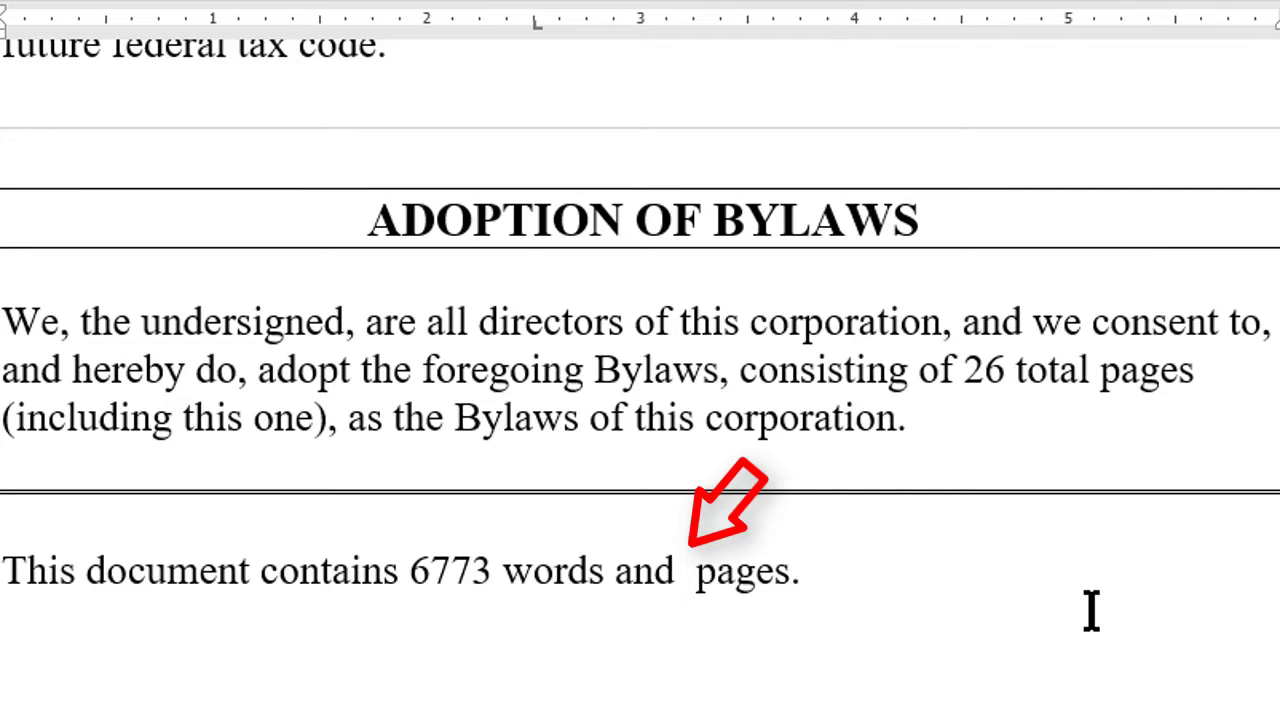
pyautogui.hotkey('ctrl', 'F9')
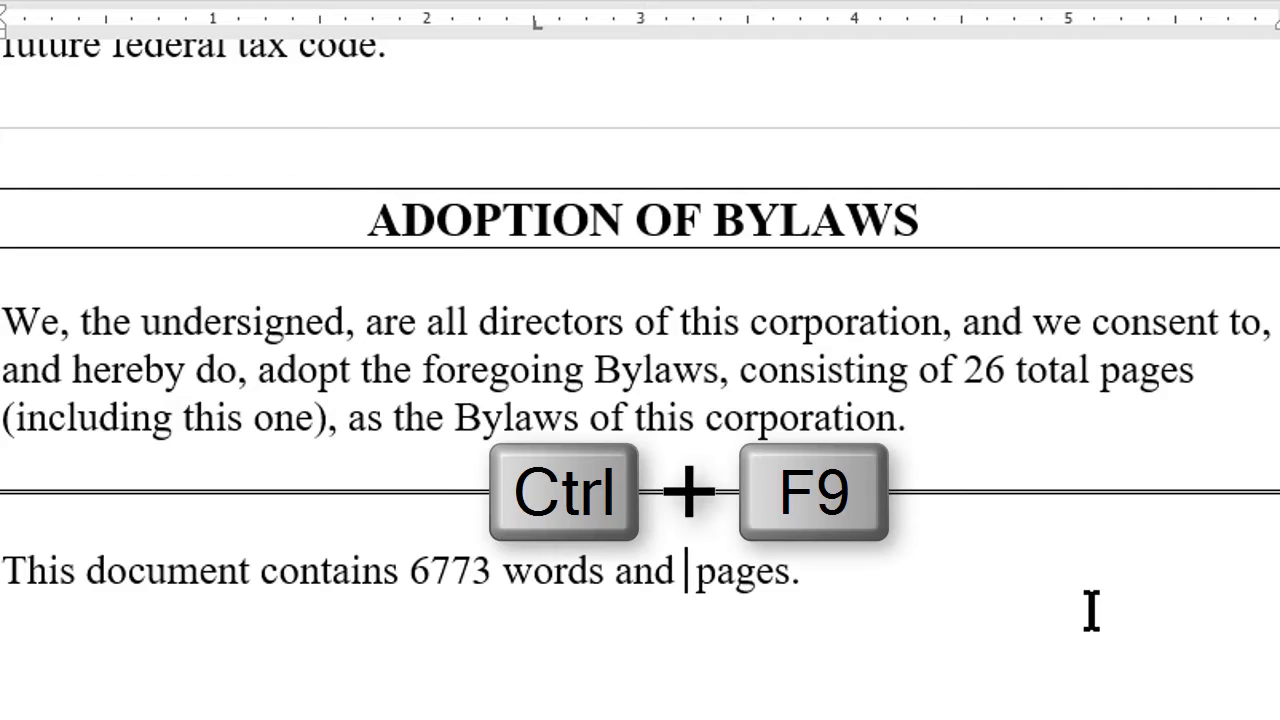
pyautogui.hotkey('ctrl', 'F9')
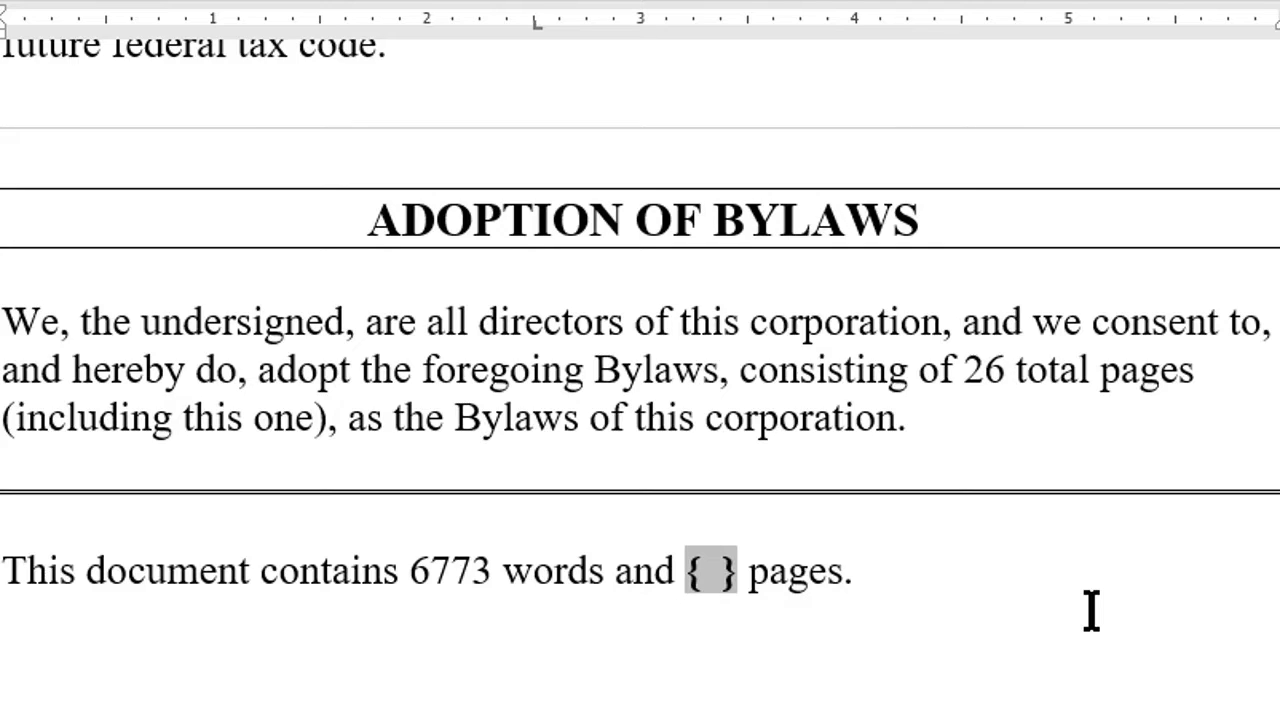
# Enter the numpages field code and update it so the sentence shows 26 pages
pyautogui.write('numpa')
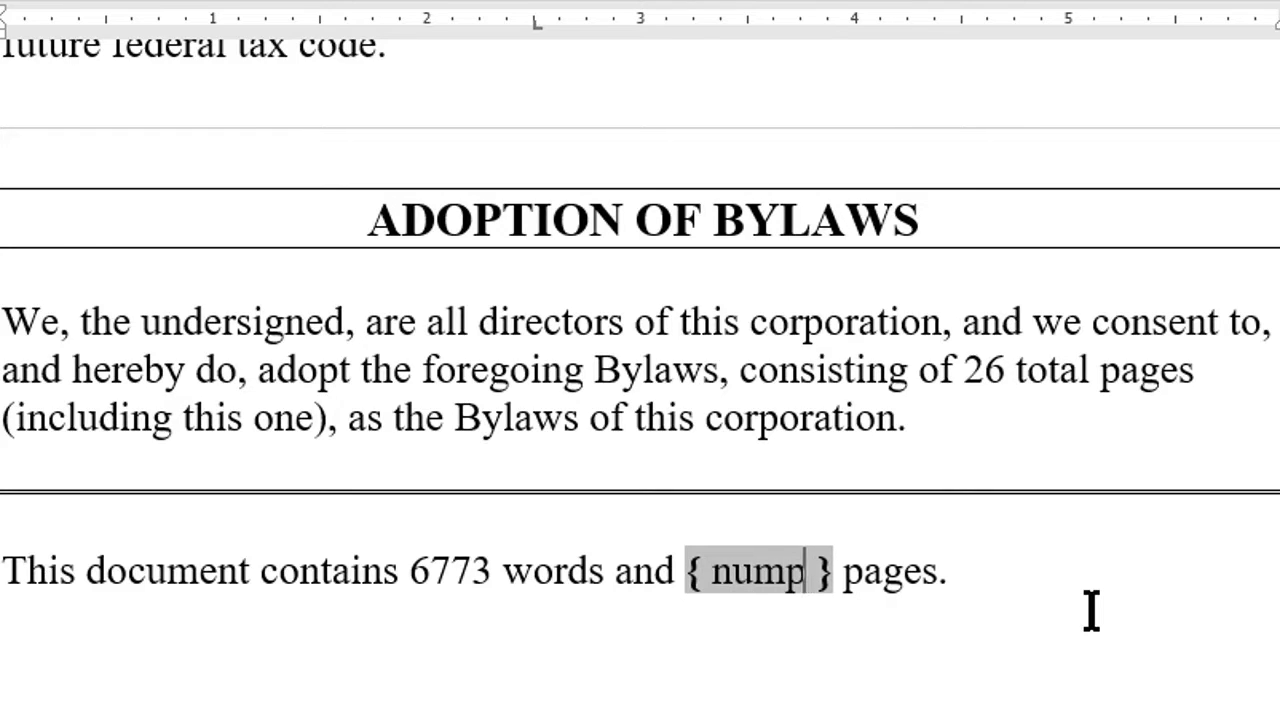
pyautogui.write('ges')
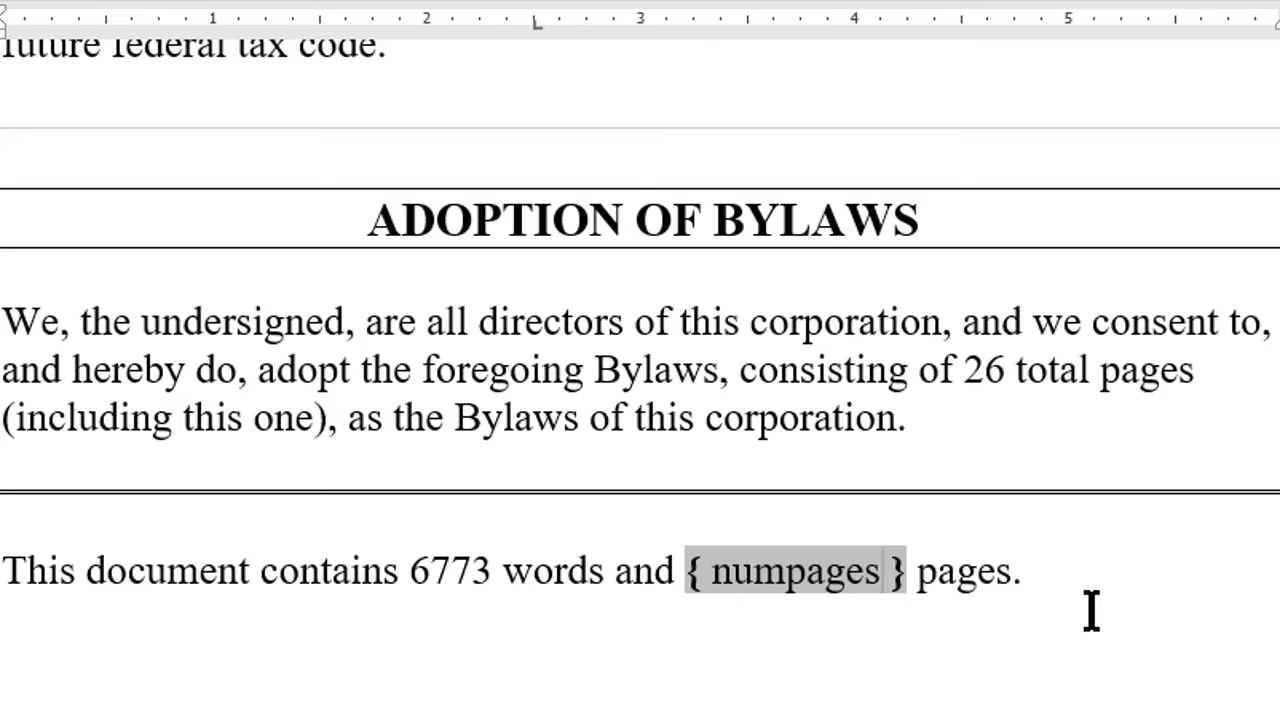
pyautogui.press('F9')
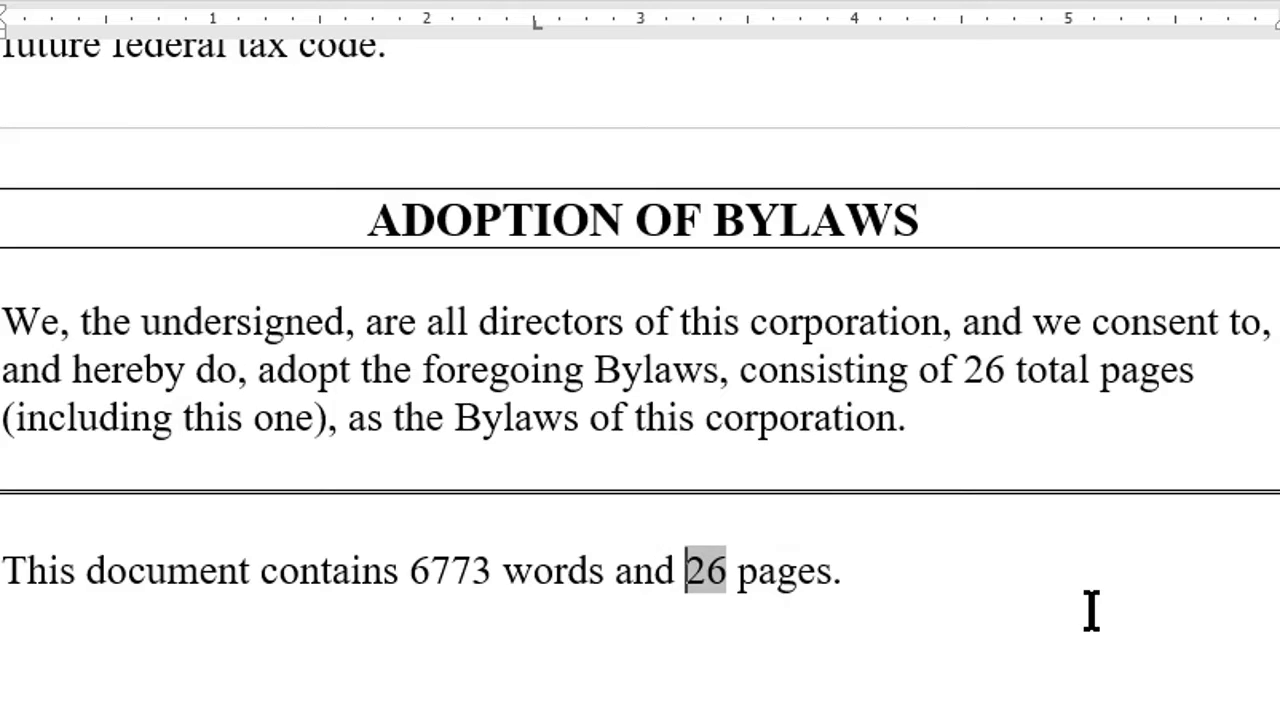
pyautogui.press('Left')
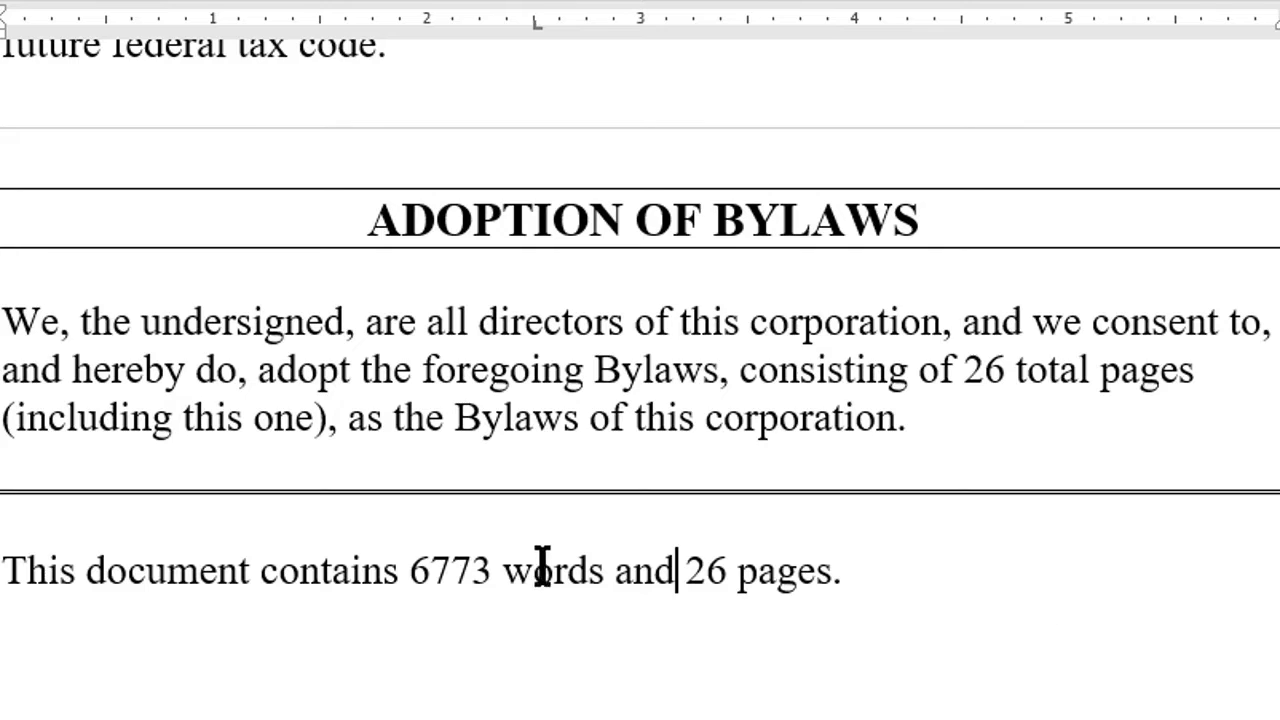
pyautogui.click(704, 580)
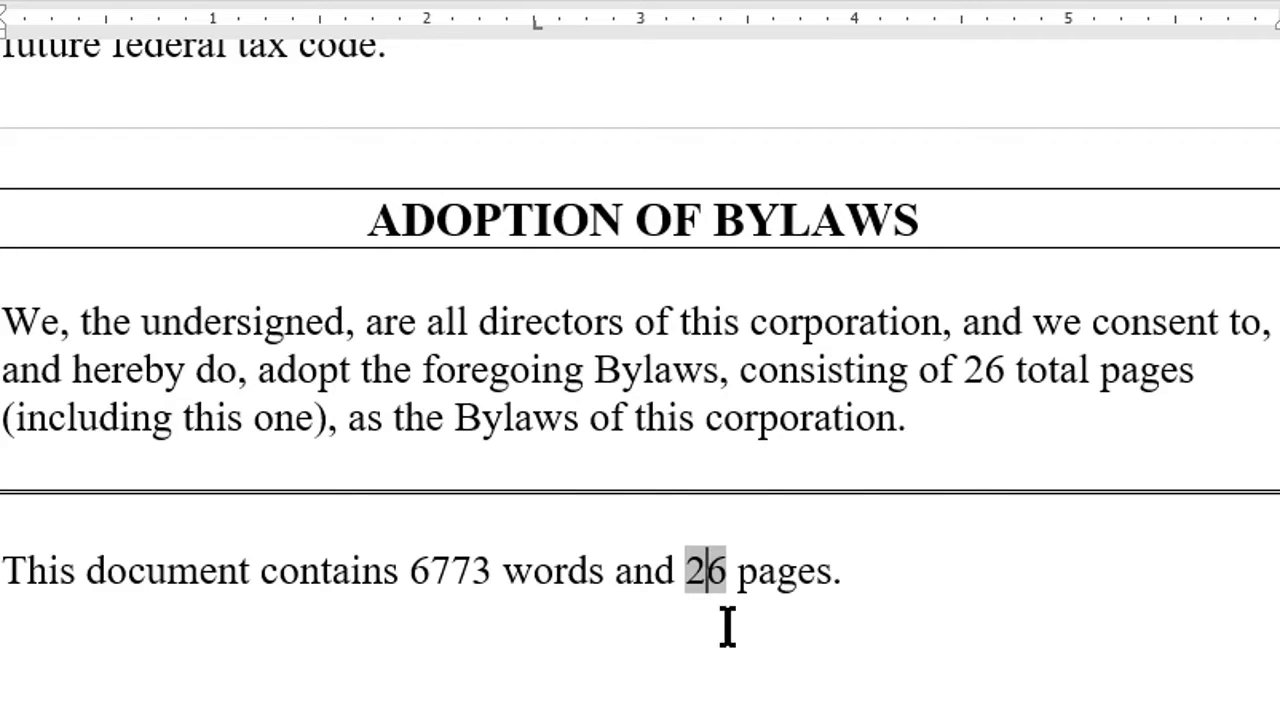
pyautogui.hotkey('shift', 'F9')
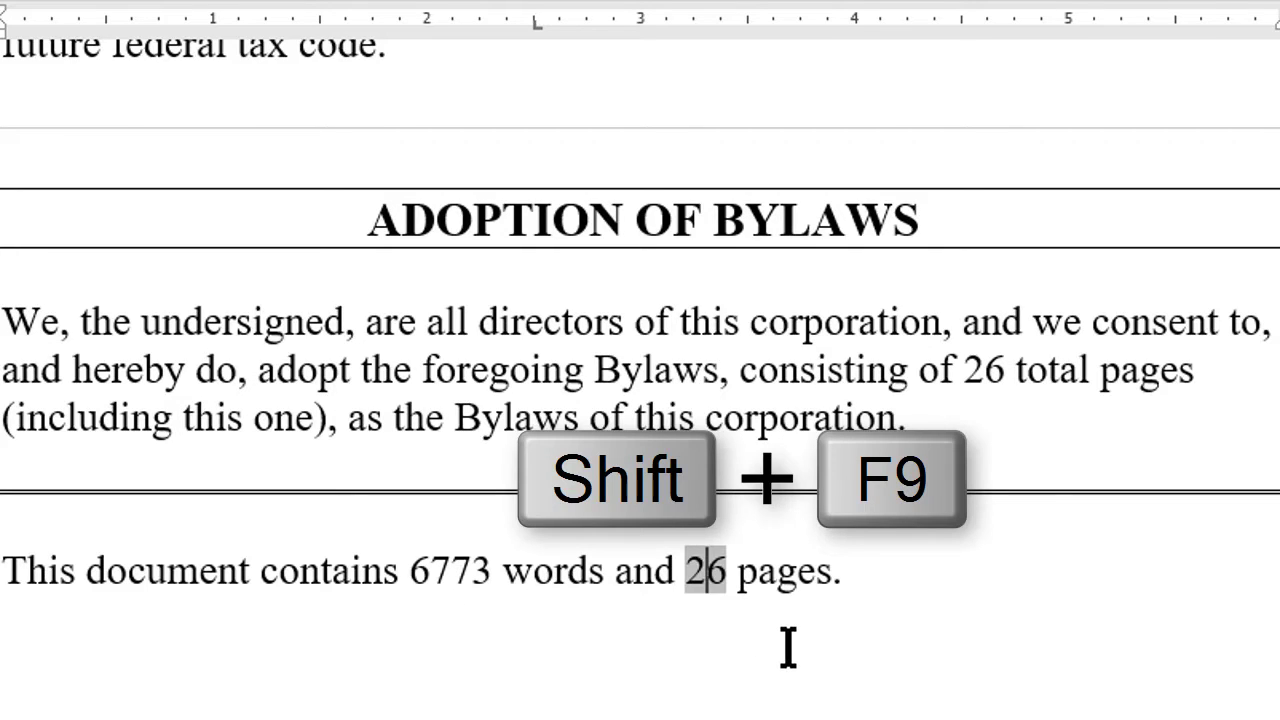
pyautogui.hotkey('shift', 'F9')
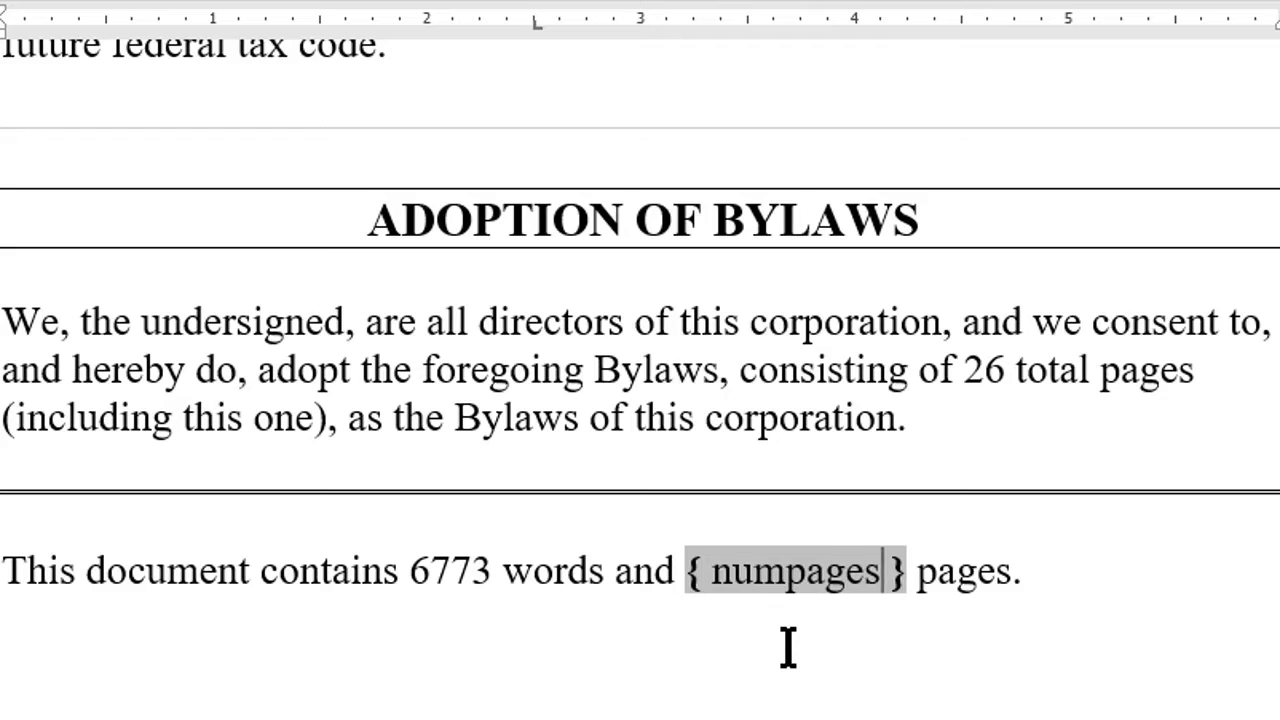
pyautogui.press('BackSpace')
pyautogui.press('BackSpace')
pyautogui.press('BackSpace')
pyautogui.press('BackSpace')
pyautogui.press('BackSpace')
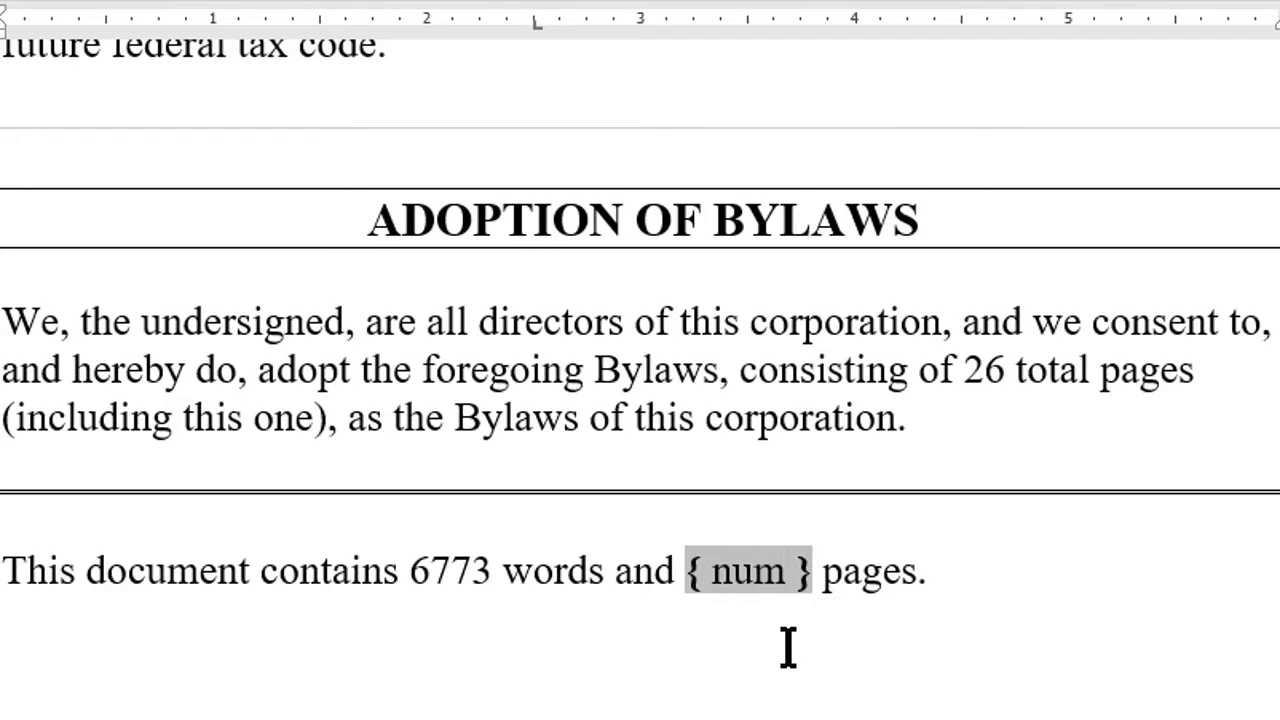
pyautogui.write('words')
pyautogui.press('F9')
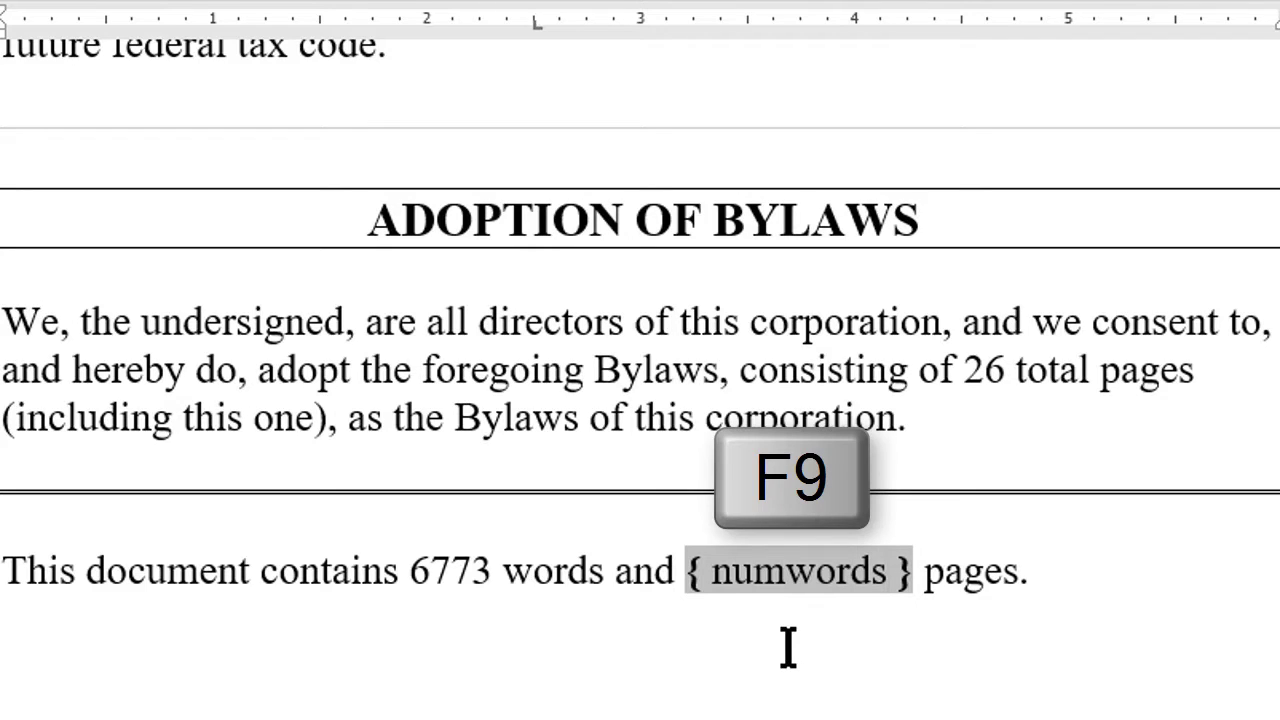
pyautogui.press('F9')
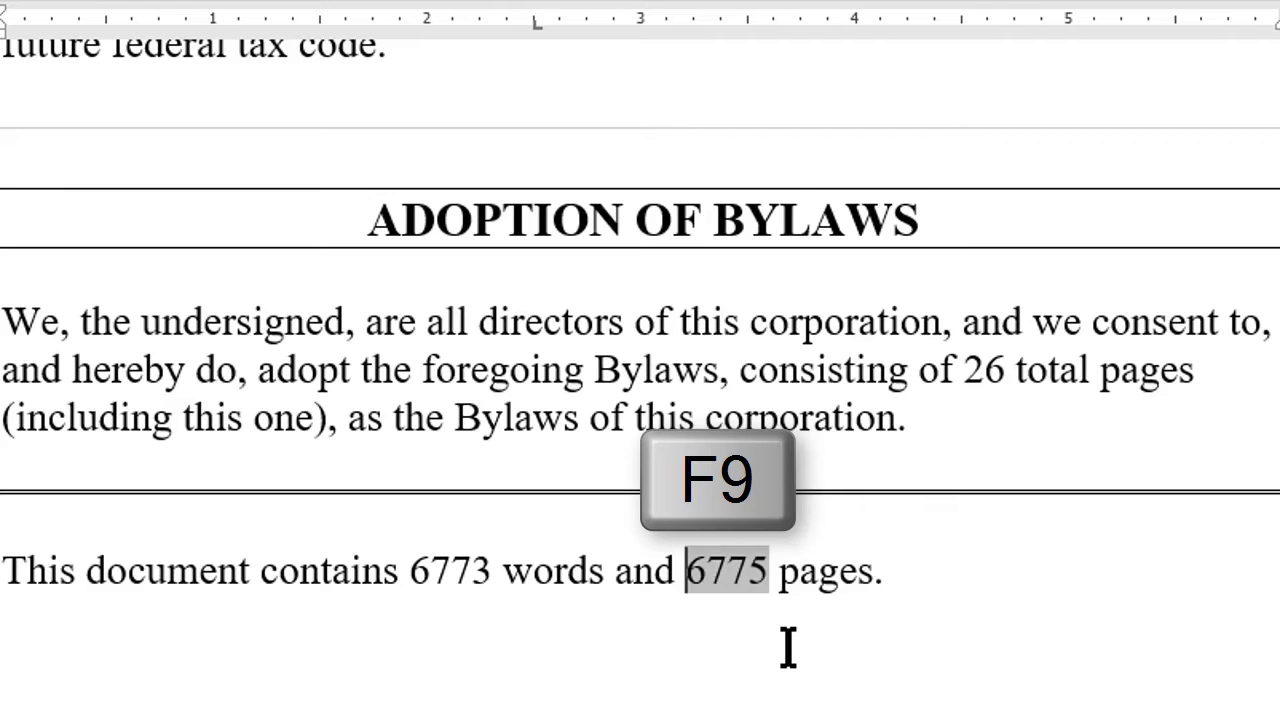
pyautogui.hotkey('shift', 'F9')
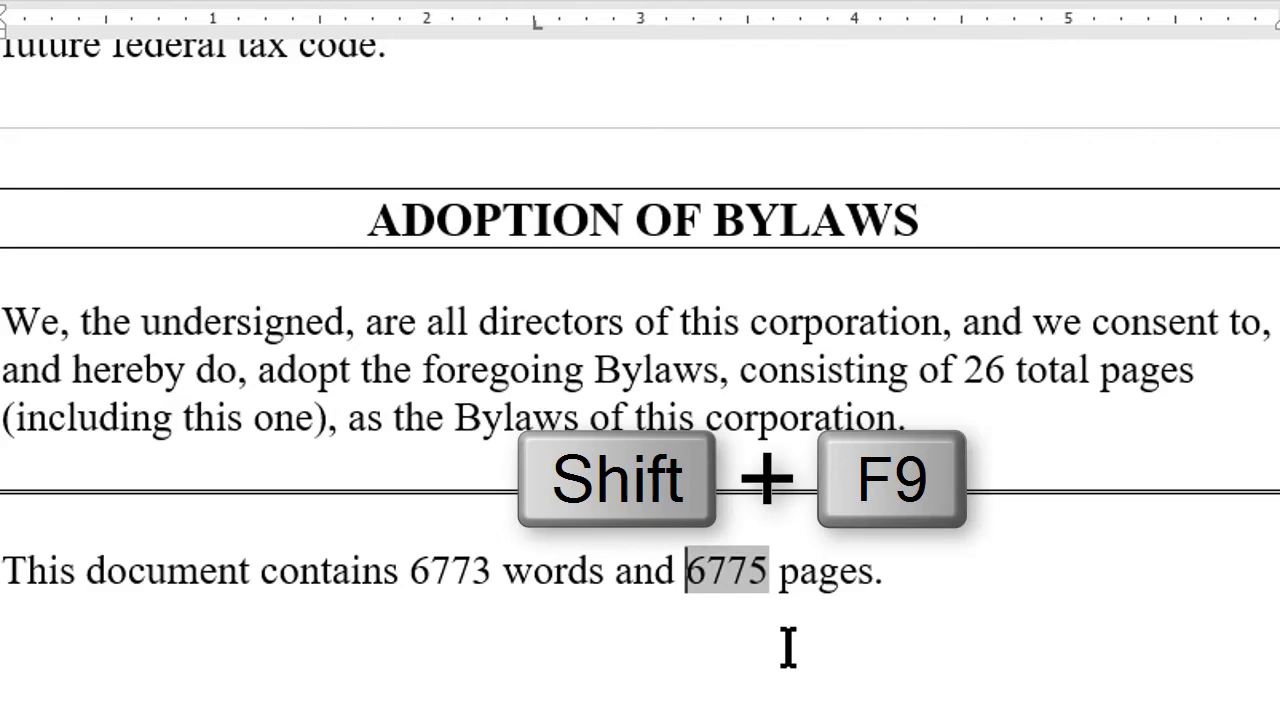
pyautogui.press('Right')
pyautogui.press('Right')
pyautogui.press('Right')
pyautogui.press('Right')
pyautogui.press('Right')
pyautogui.press('Right')
pyautogui.press('Right')
pyautogui.press('Right')
pyautogui.press('Right')
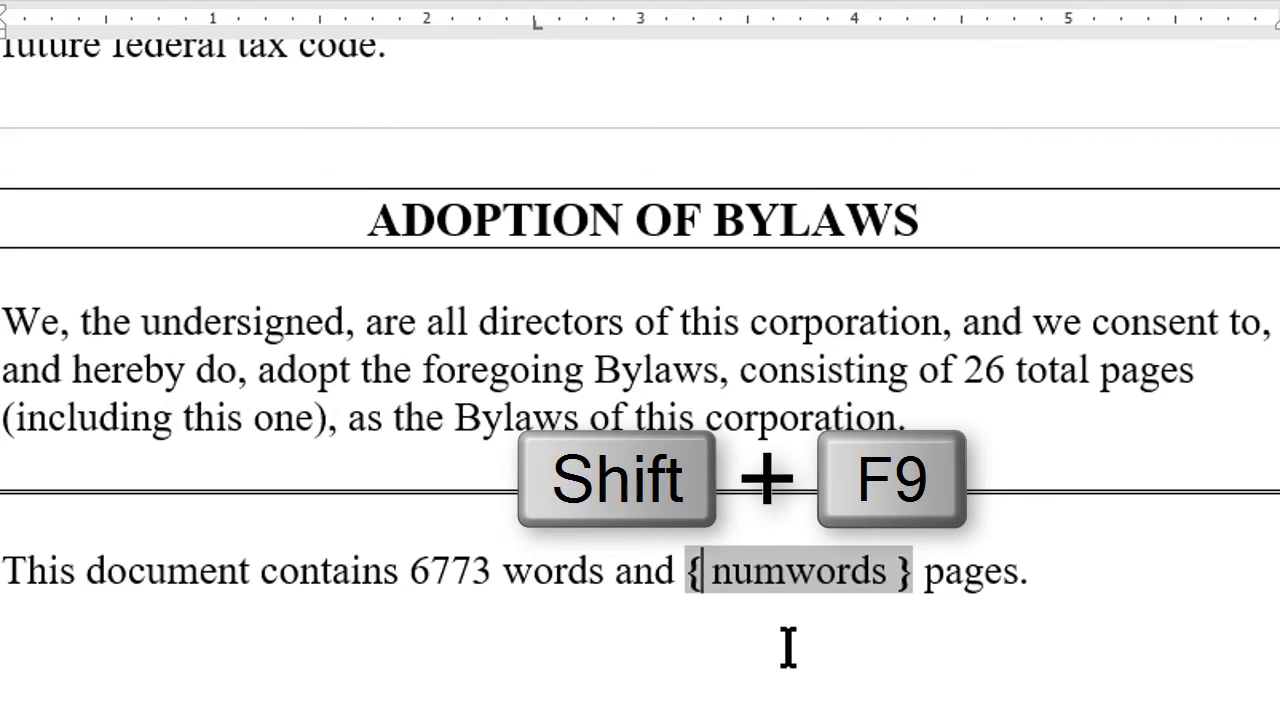
pyautogui.press('Left')
pyautogui.press('Right')
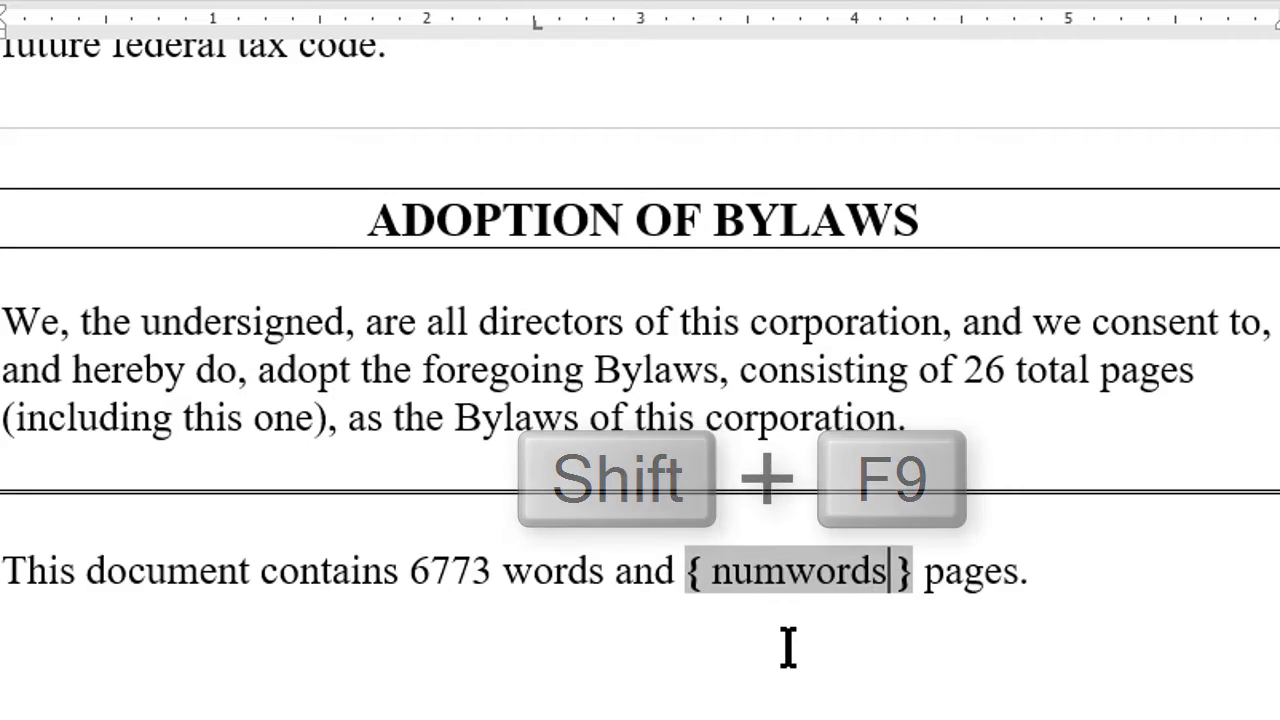
pyautogui.press('BackSpace')
pyautogui.press('BackSpace')
pyautogui.press('BackSpace')
pyautogui.press('BackSpace')
pyautogui.press('BackSpace')
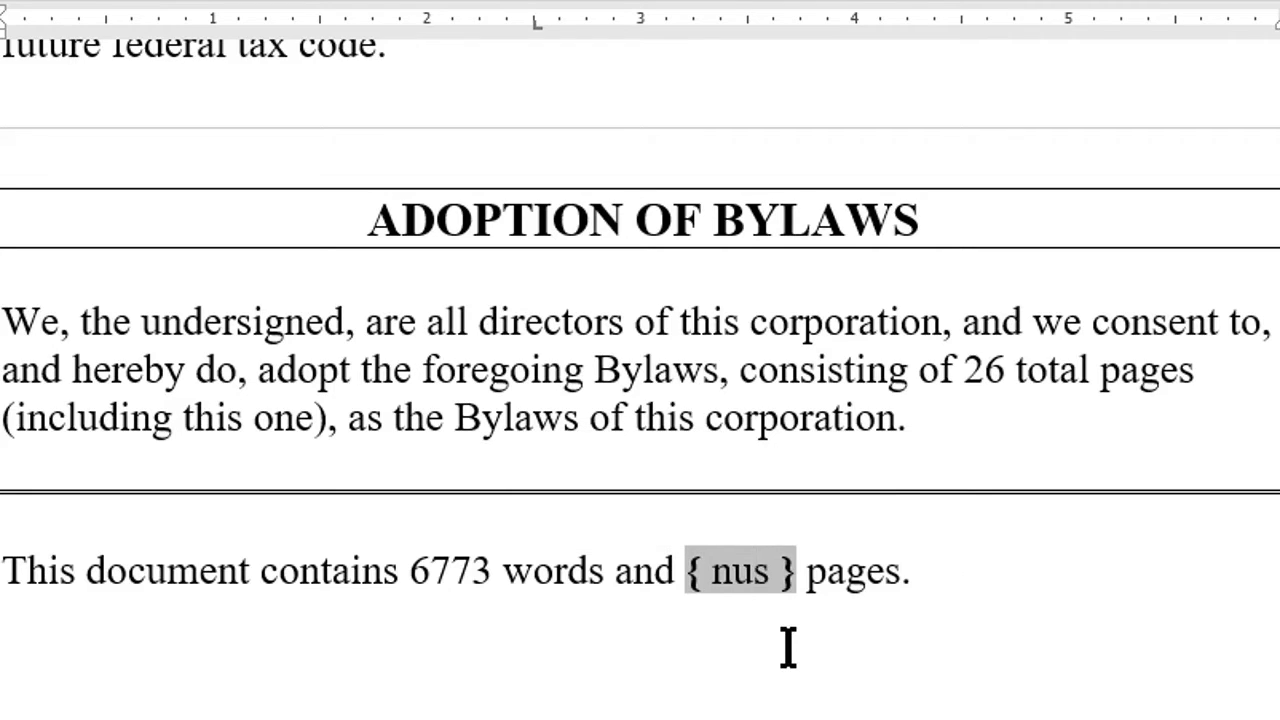
pyautogui.write('mpage')
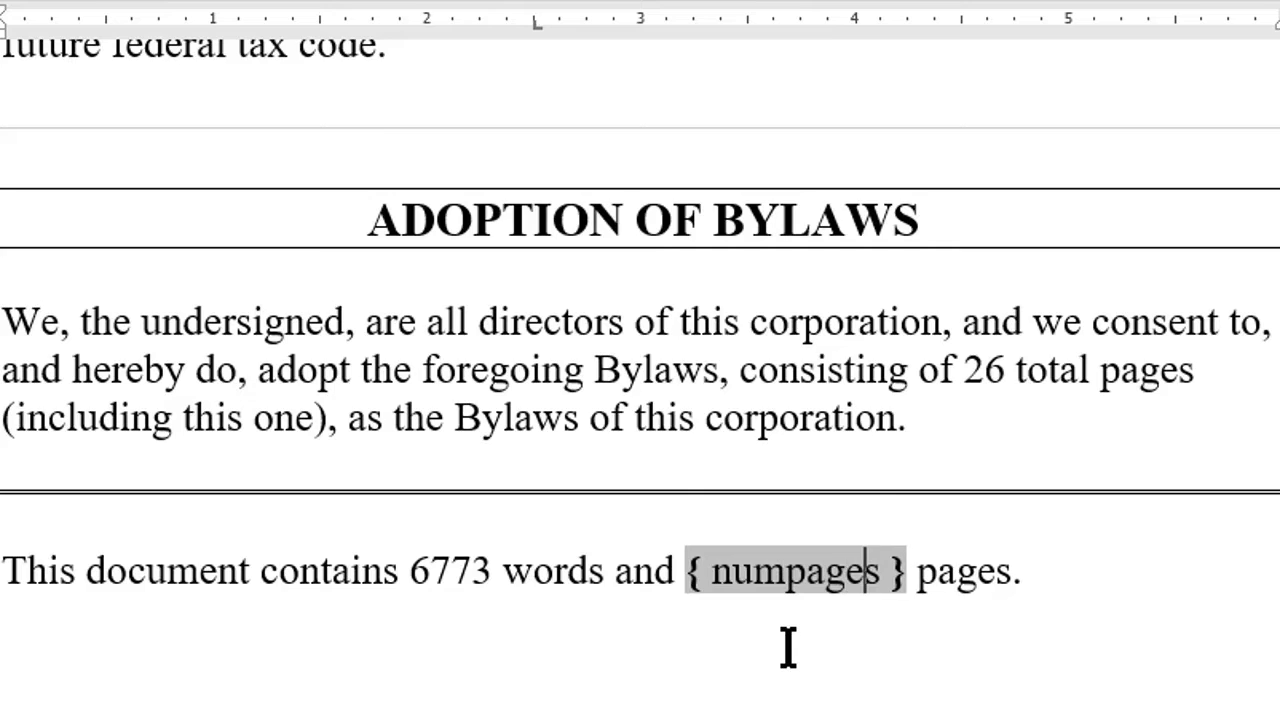
pyautogui.press('F9')
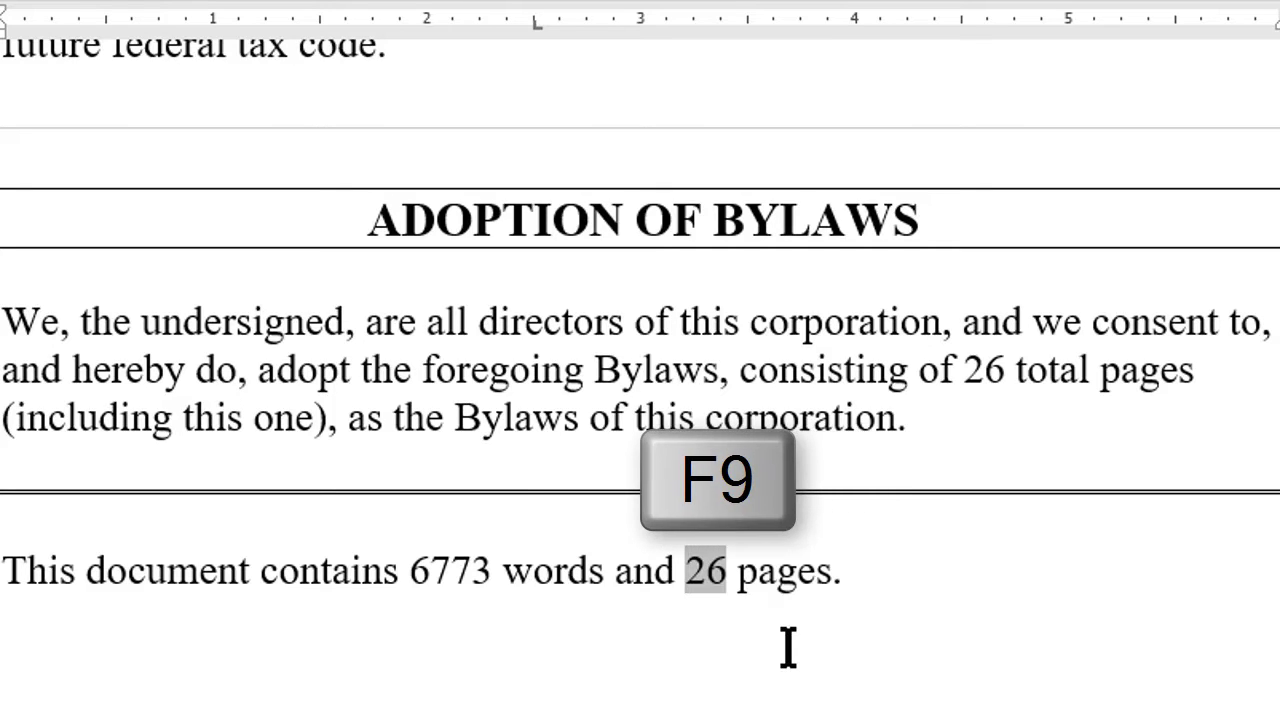
pyautogui.press('Right')
pyautogui.press('Right')
pyautogui.press('Right')
pyautogui.press('Right')
pyautogui.press('Right')
pyautogui.press('Right')
pyautogui.press('Right')
pyautogui.press('Right')
pyautogui.press('Right')
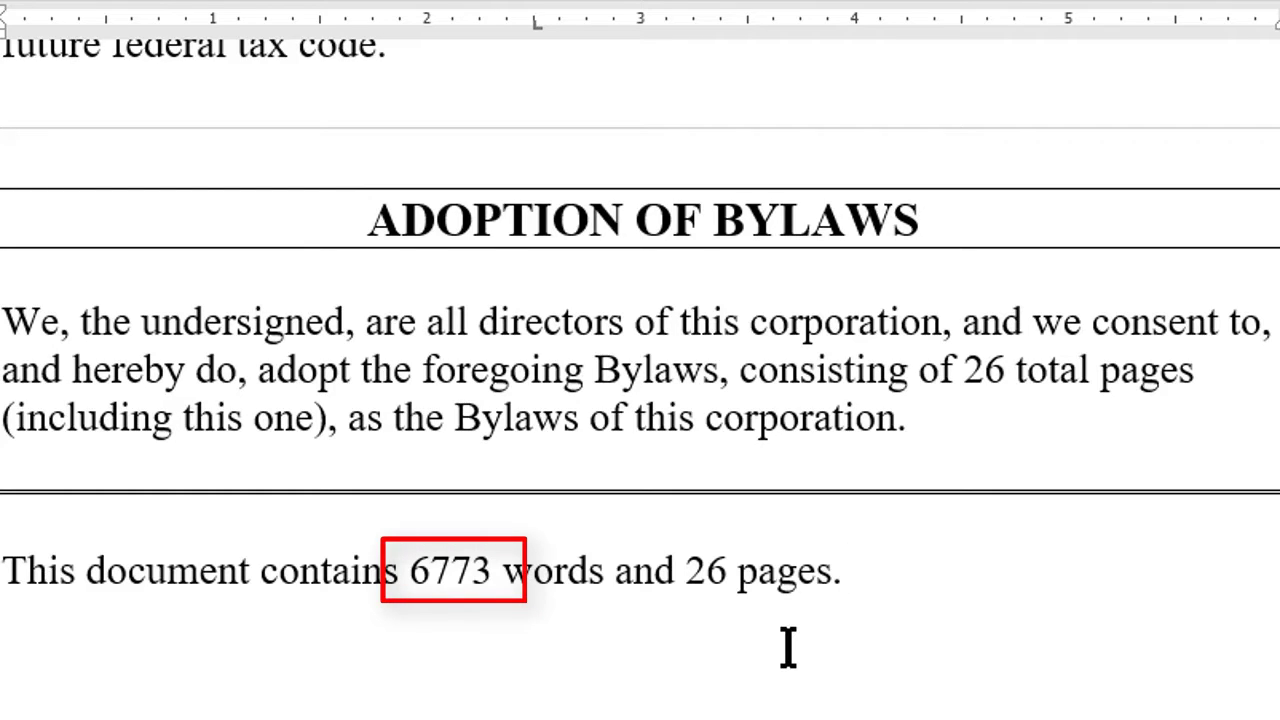
# Check the 6773 field's NUMWORDS code, then select and delete that field
pyautogui.click(447, 578)
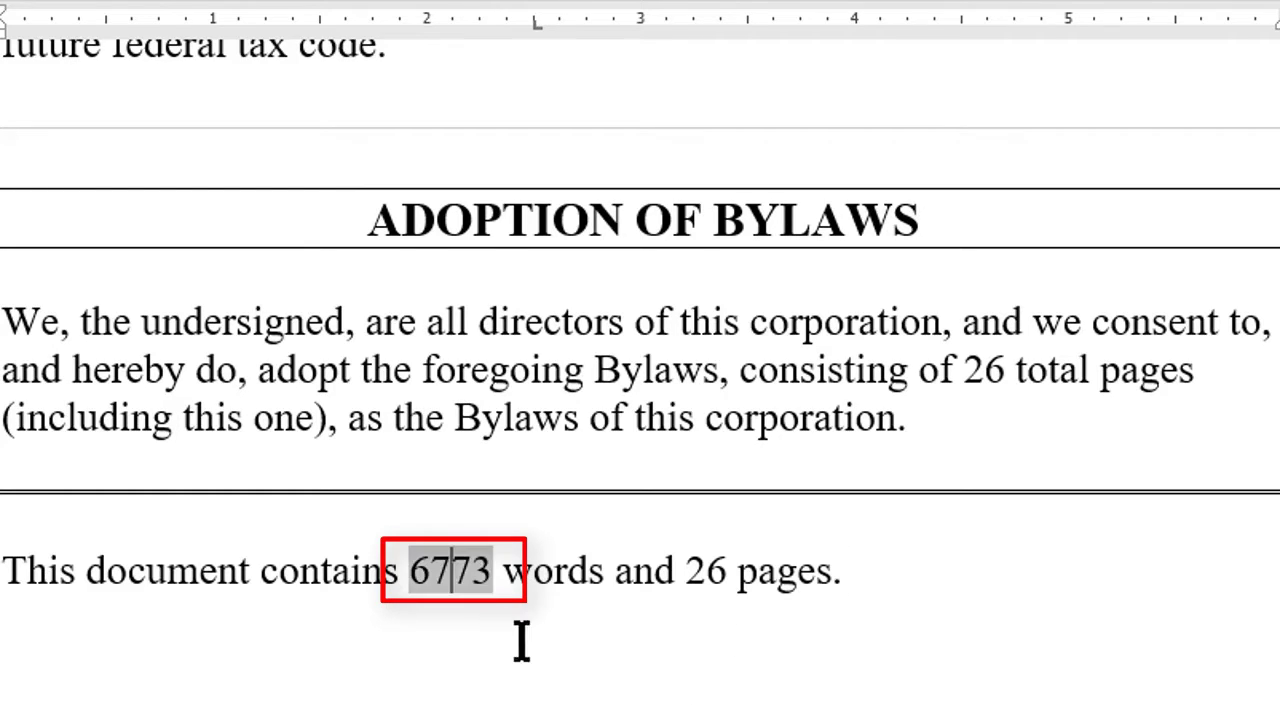
pyautogui.hotkey('shift', 'F9')
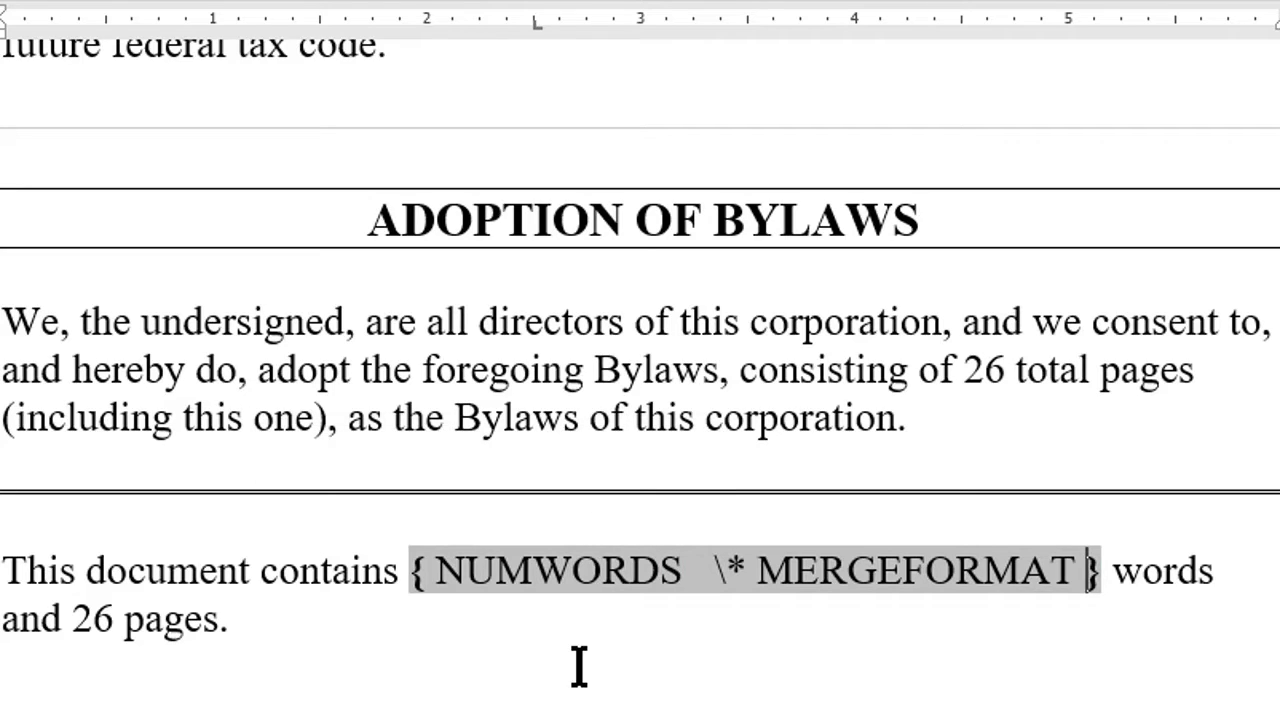
pyautogui.hotkey('shift', 'F9')
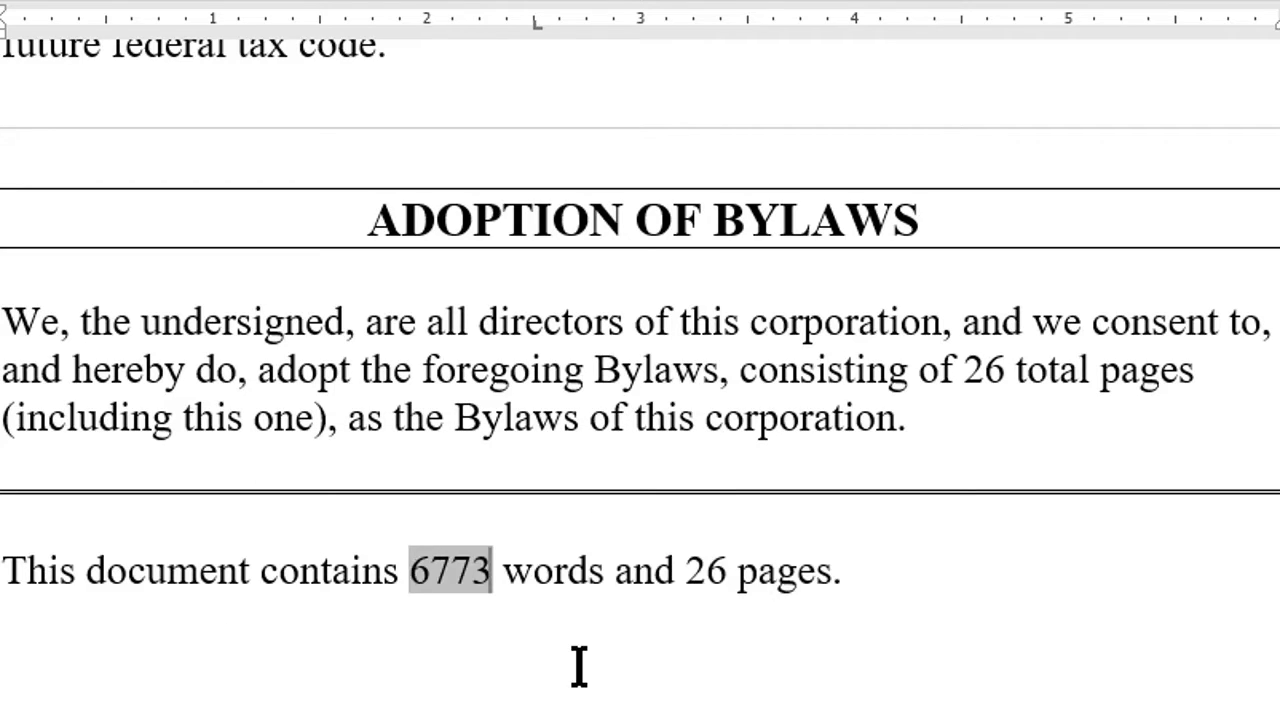
pyautogui.press('Right')
pyautogui.press('Right')
pyautogui.press('Right')
pyautogui.press('Right')
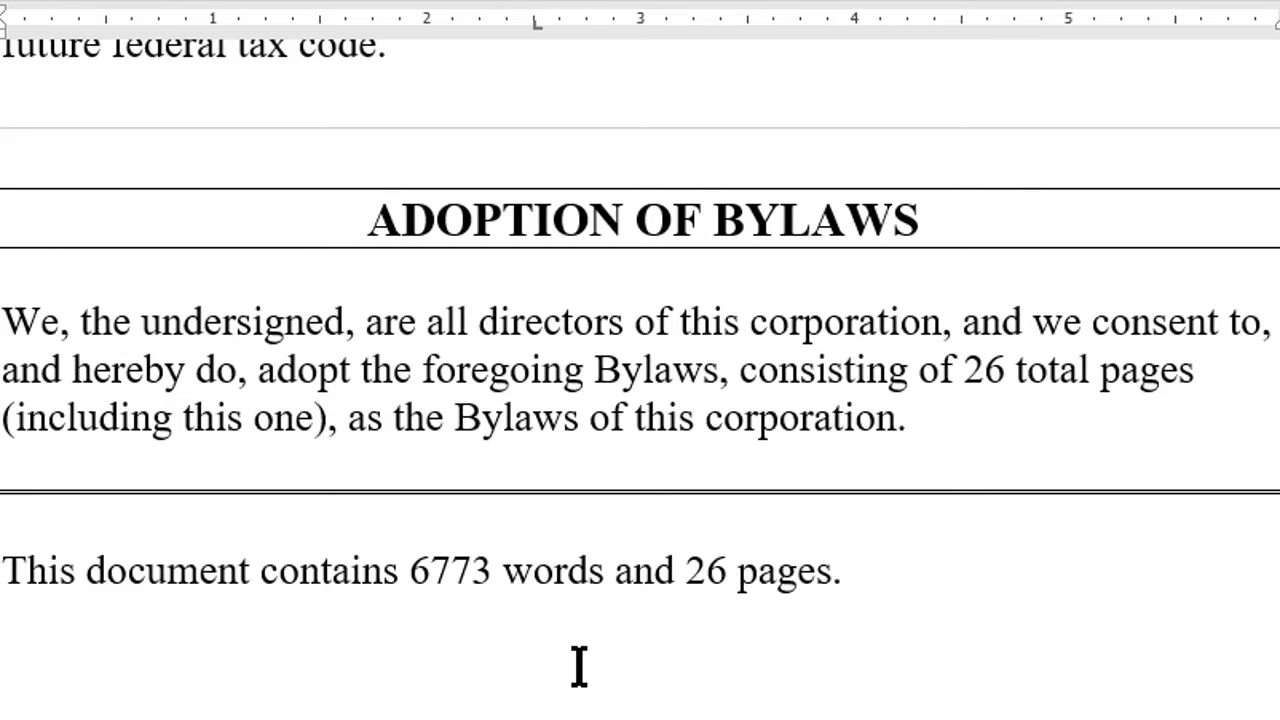
pyautogui.hotkey('shift', 'Left')
pyautogui.press('BackSpace')
pyautogui.press('BackSpace')
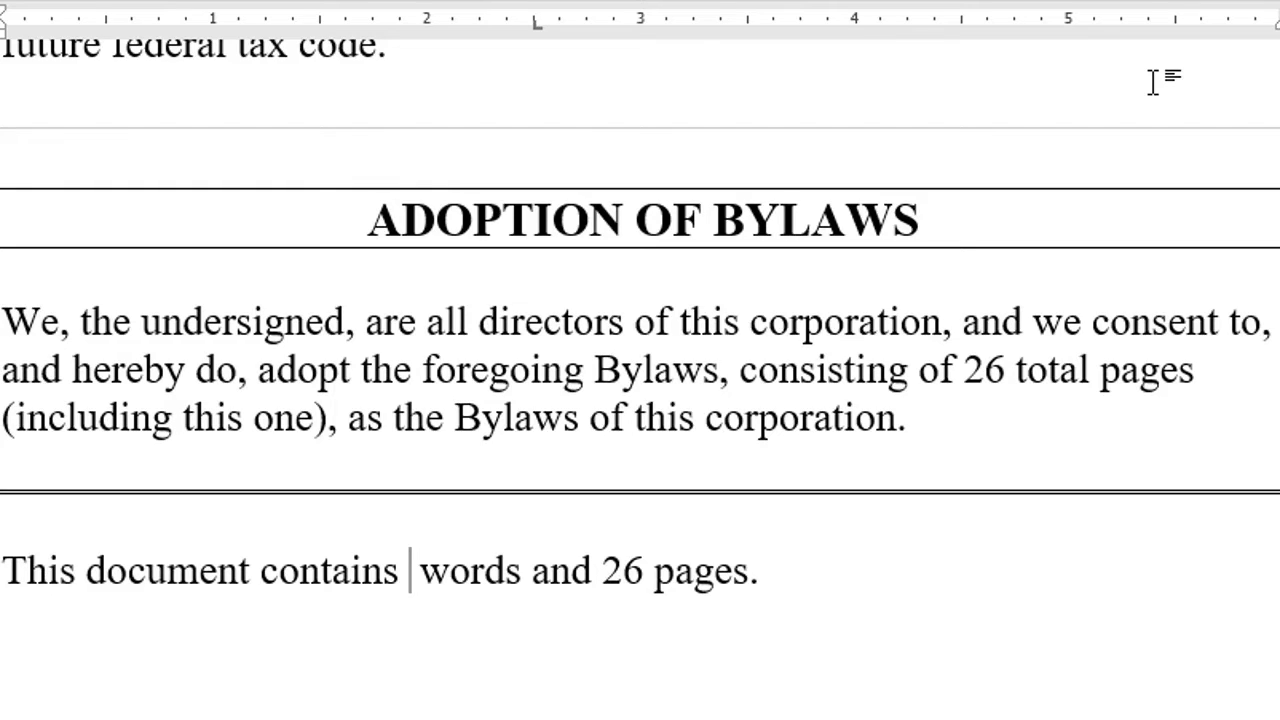
# Insert a NumWords field with #,##0 numeric format after 'contains' from the Field dialog
pyautogui.hotkey('alt', 'n')
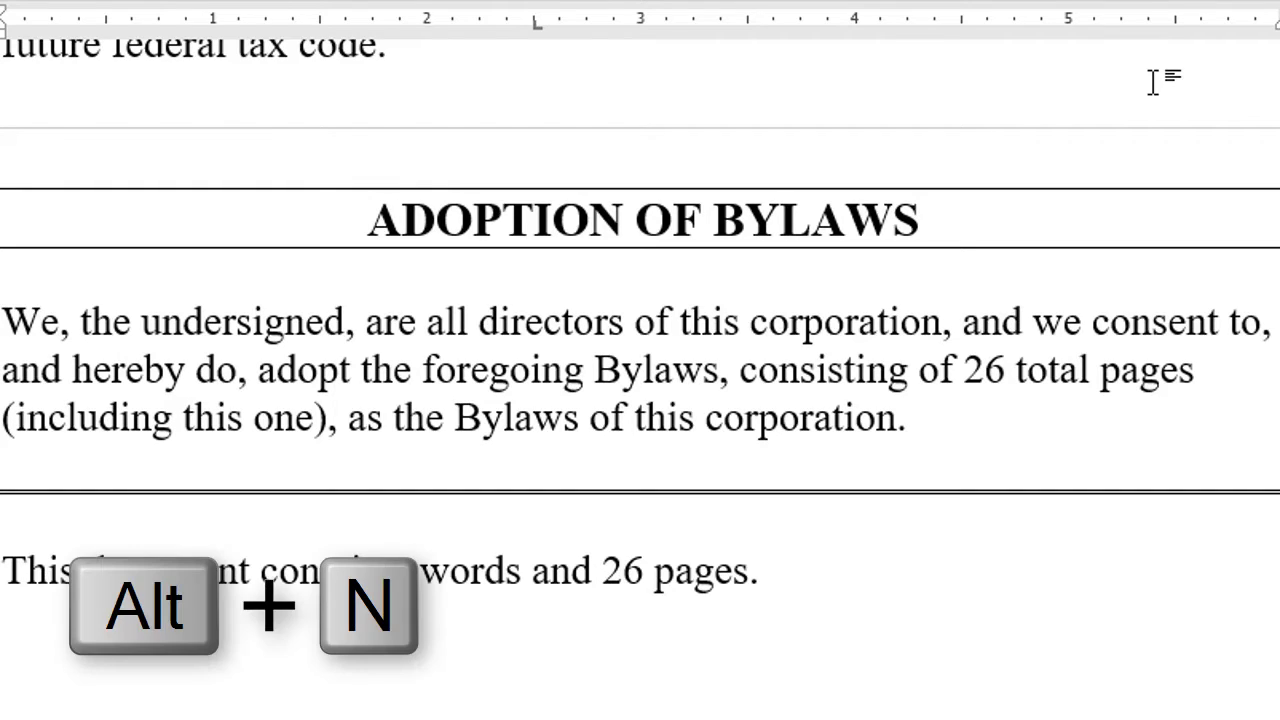
pyautogui.press('q')
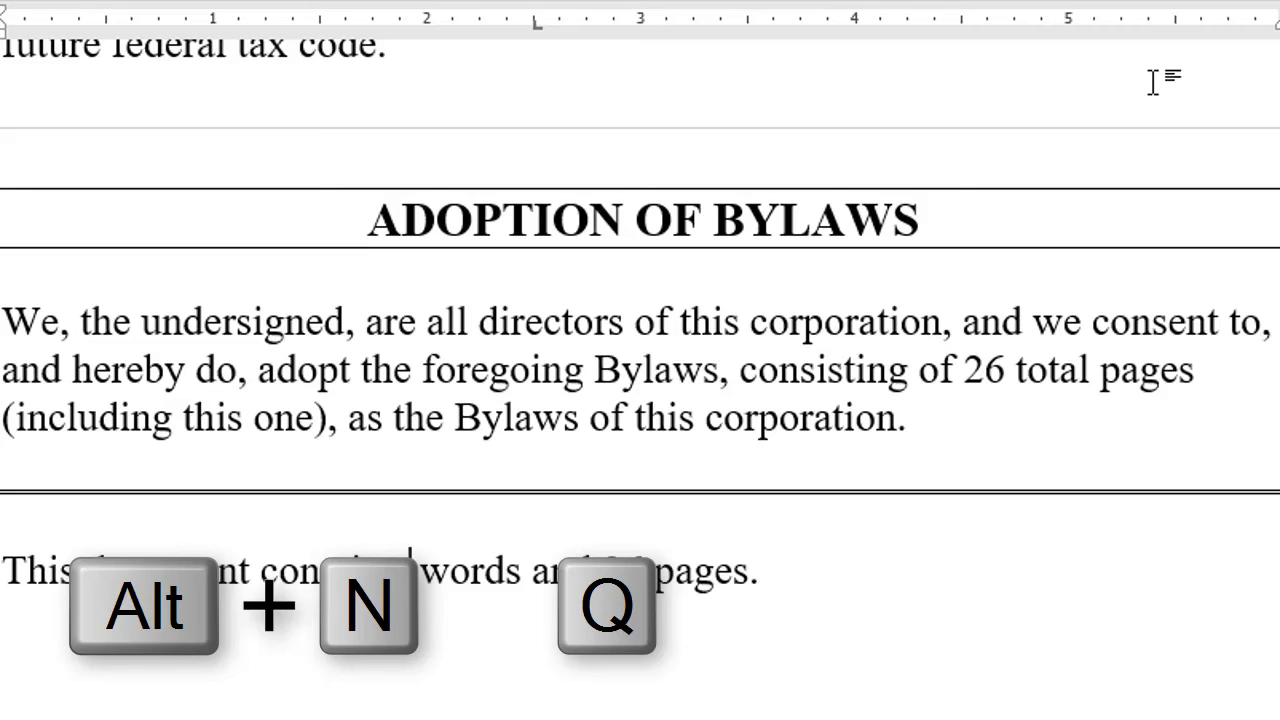
pyautogui.press('f')
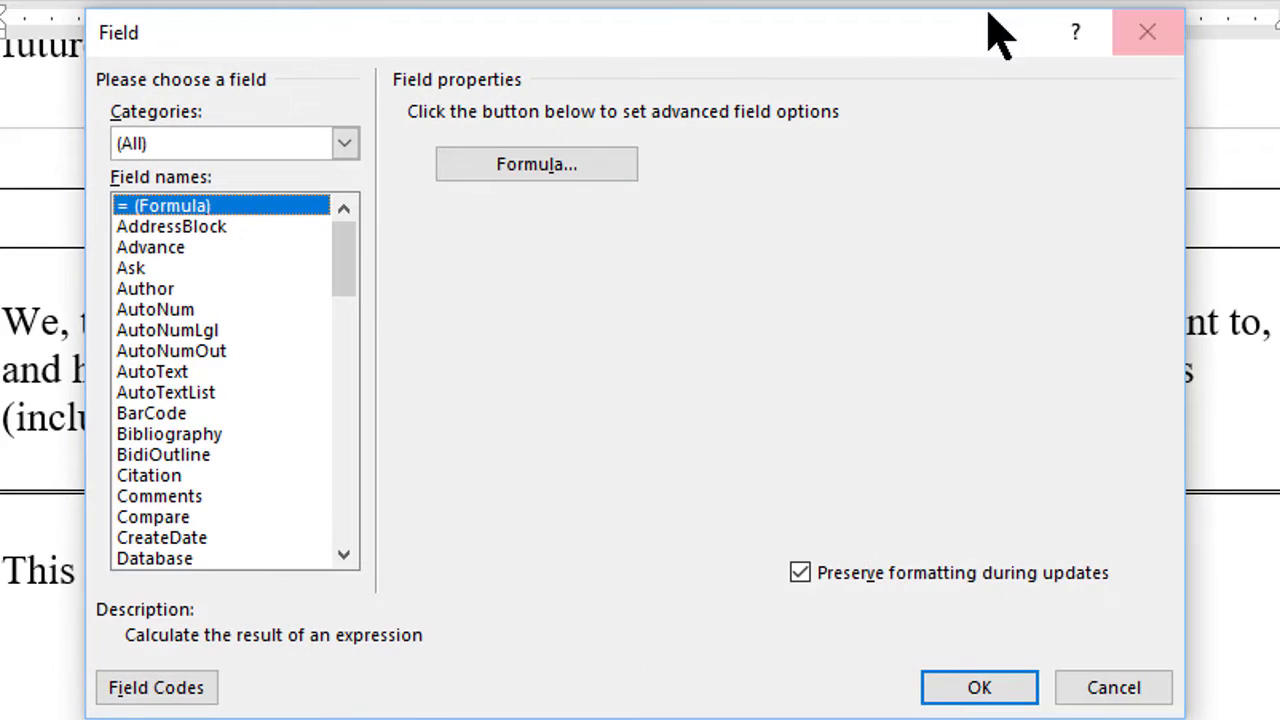
pyautogui.click(178, 416)
pyautogui.scroll(-8, 185, 430)
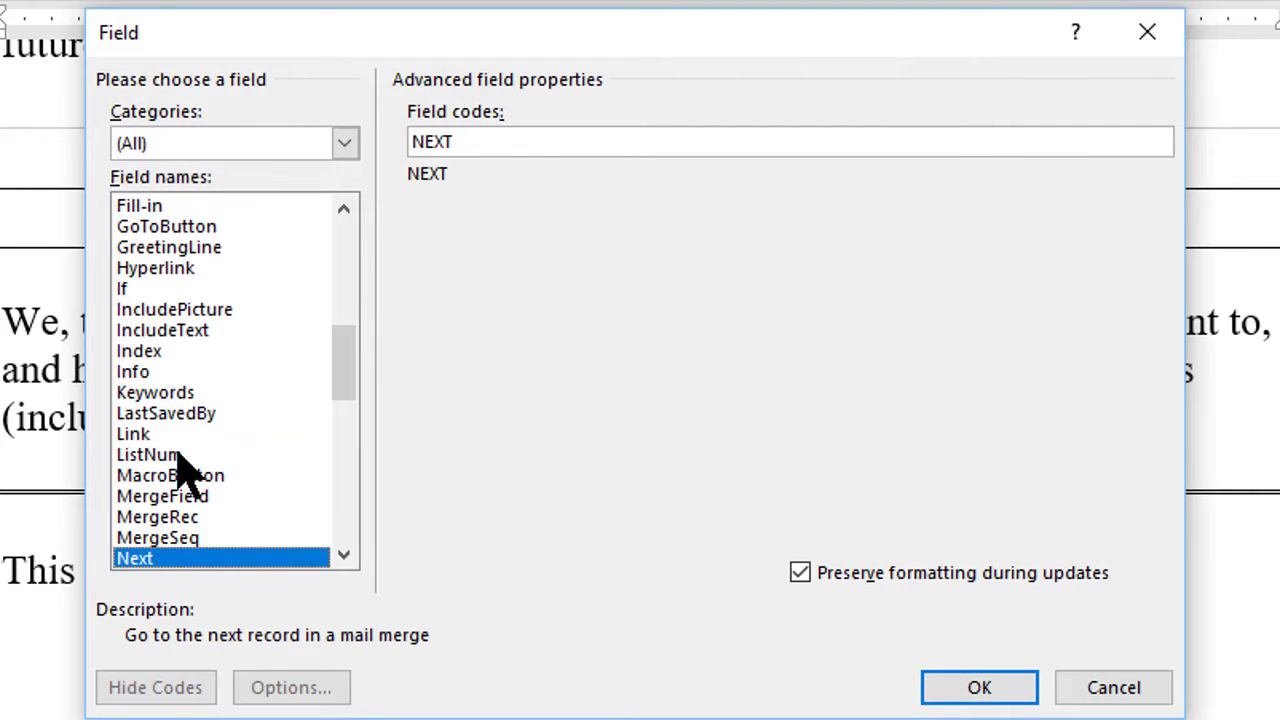
pyautogui.scroll(-3, 190, 460)
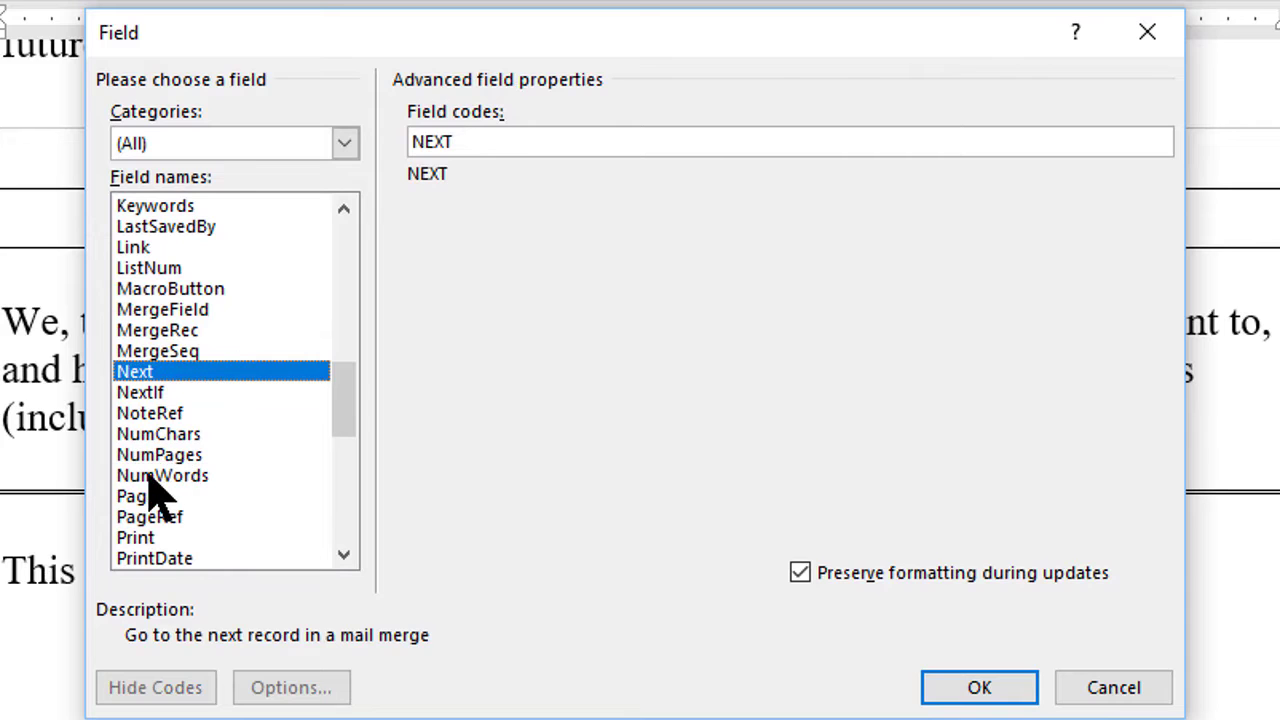
pyautogui.click(152, 474)
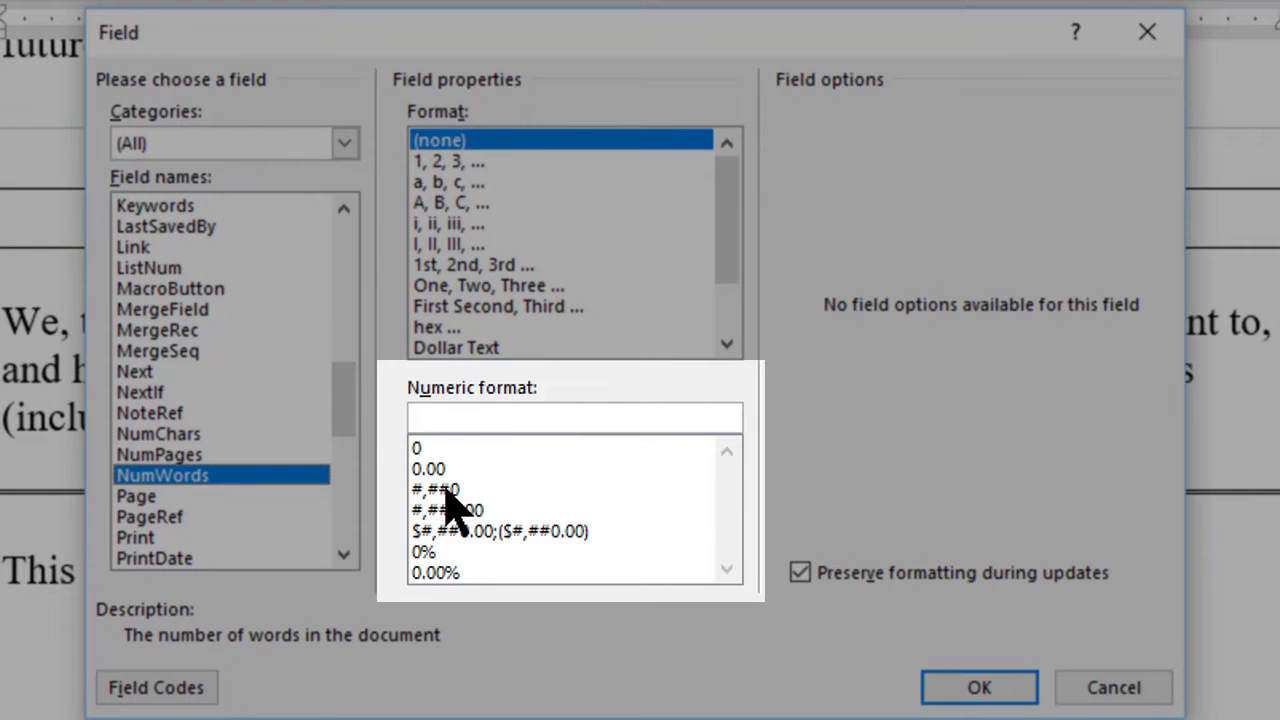
pyautogui.click(446, 490)
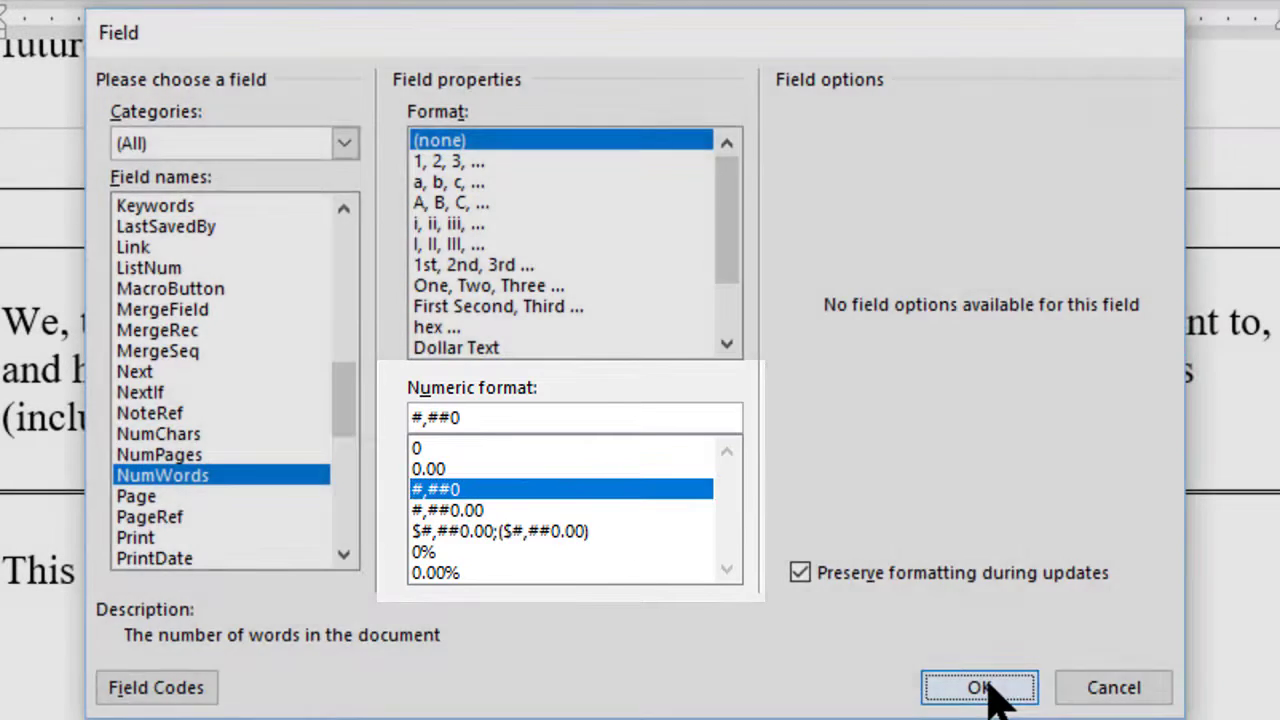
pyautogui.click(990, 688)
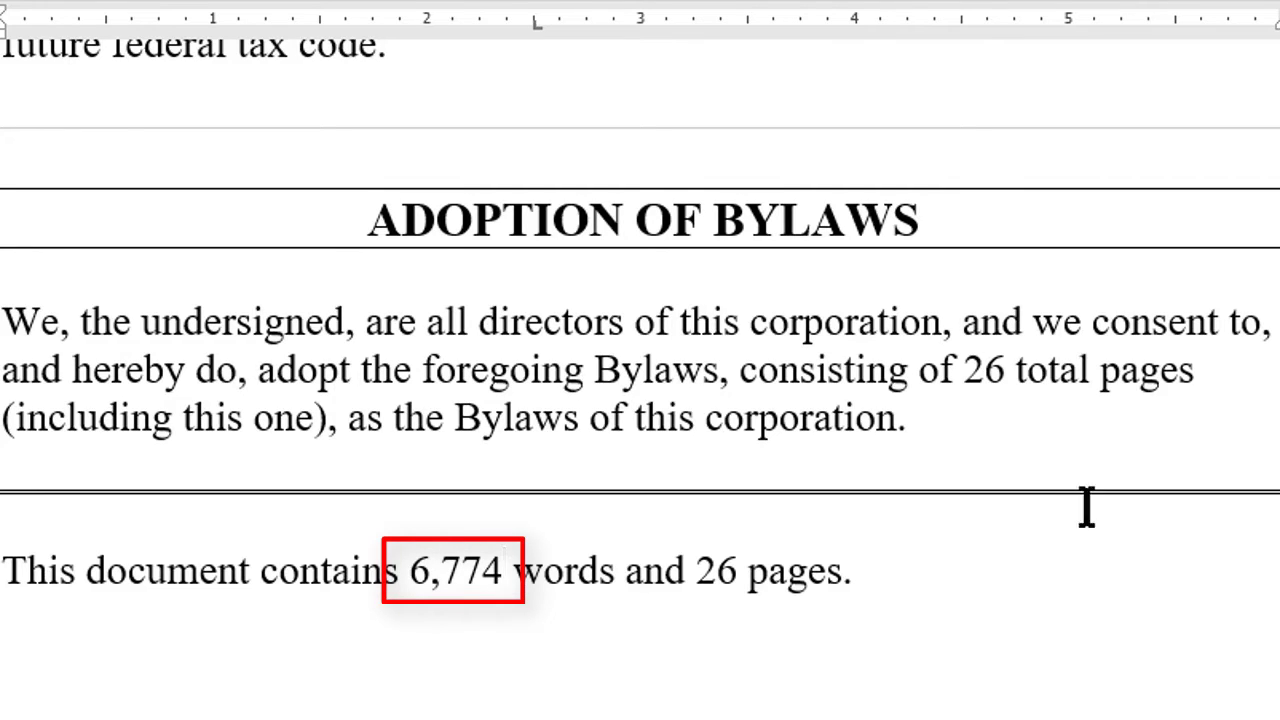
# Delete the text from 'consisting' to 'corporation.' in the paragraph
pyautogui.click(929, 431)
pyautogui.keyDown('shift'); pyautogui.click(741, 370); pyautogui.keyUp('shift')
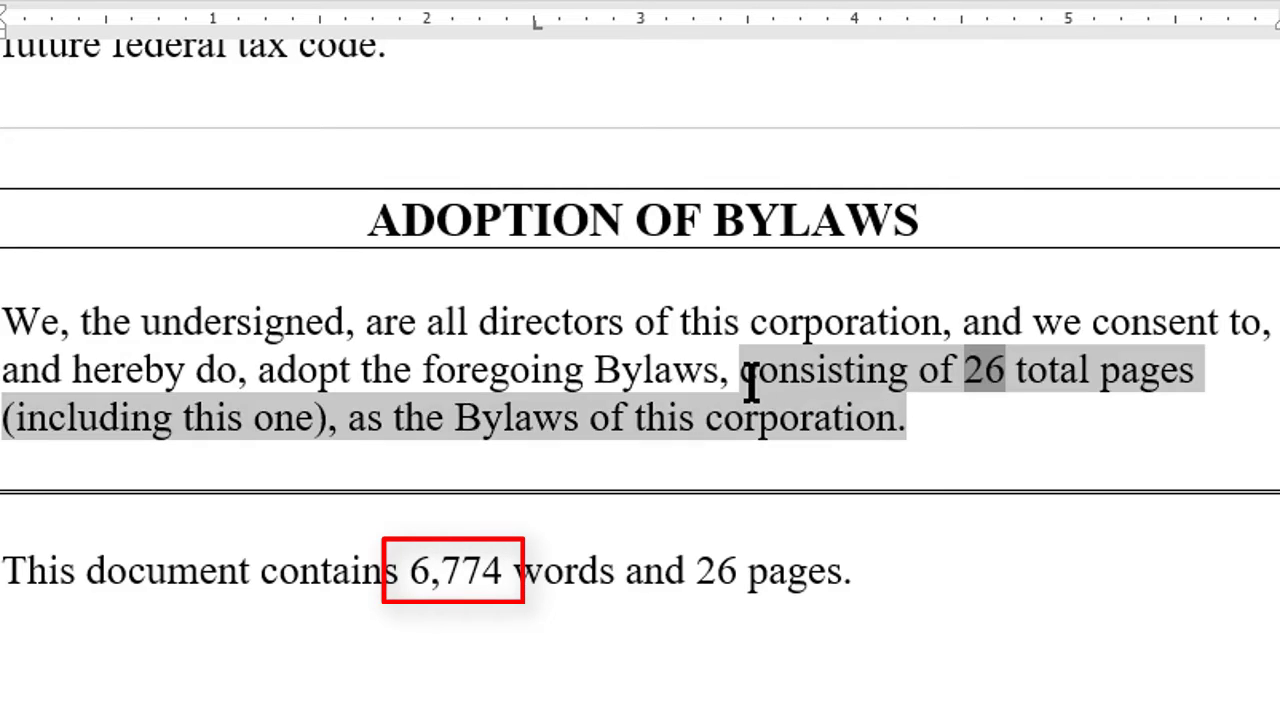
pyautogui.write('4')
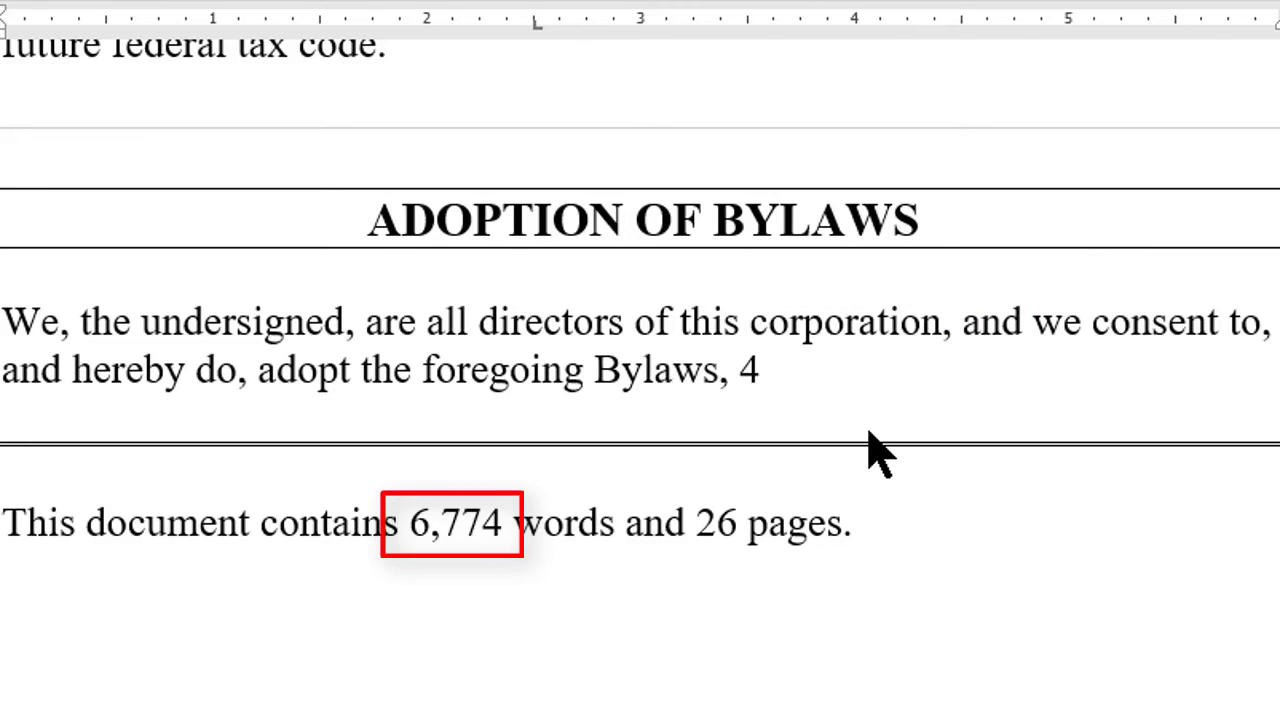
pyautogui.press('BackSpace')
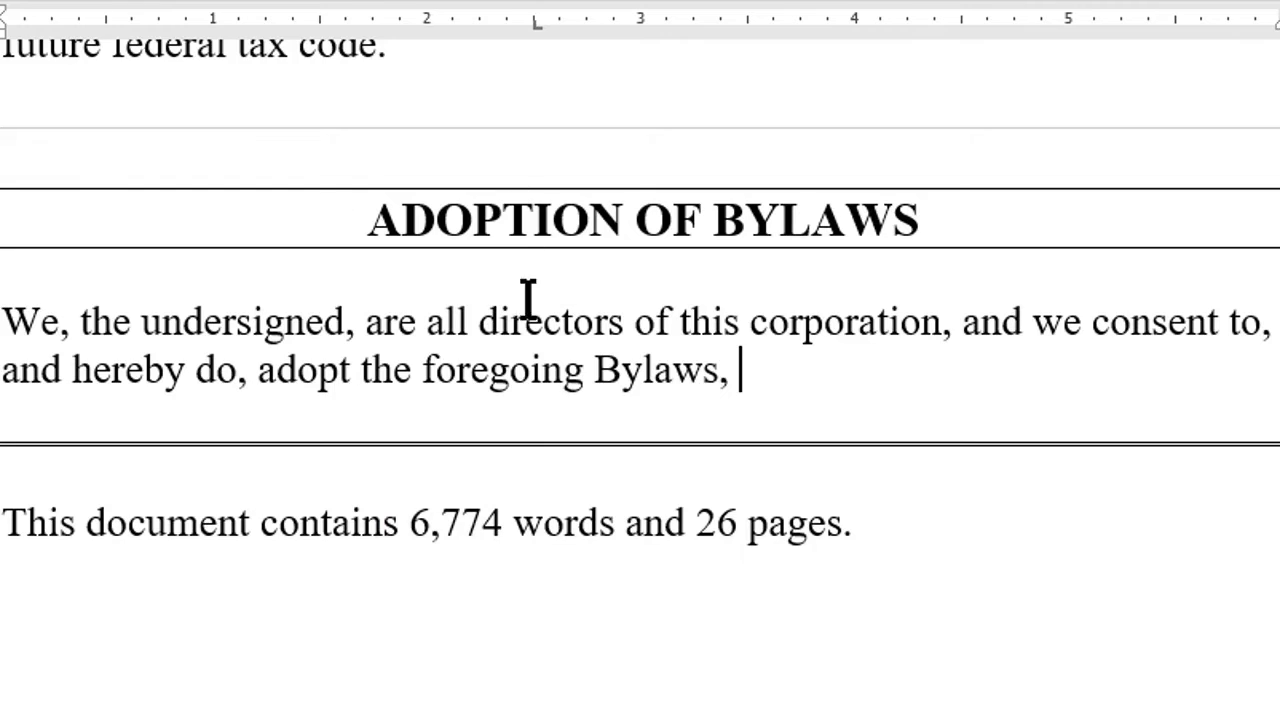
# Update the word count and all document fields so the line reads 6,761 words and 26 pages
pyautogui.click(460, 525)
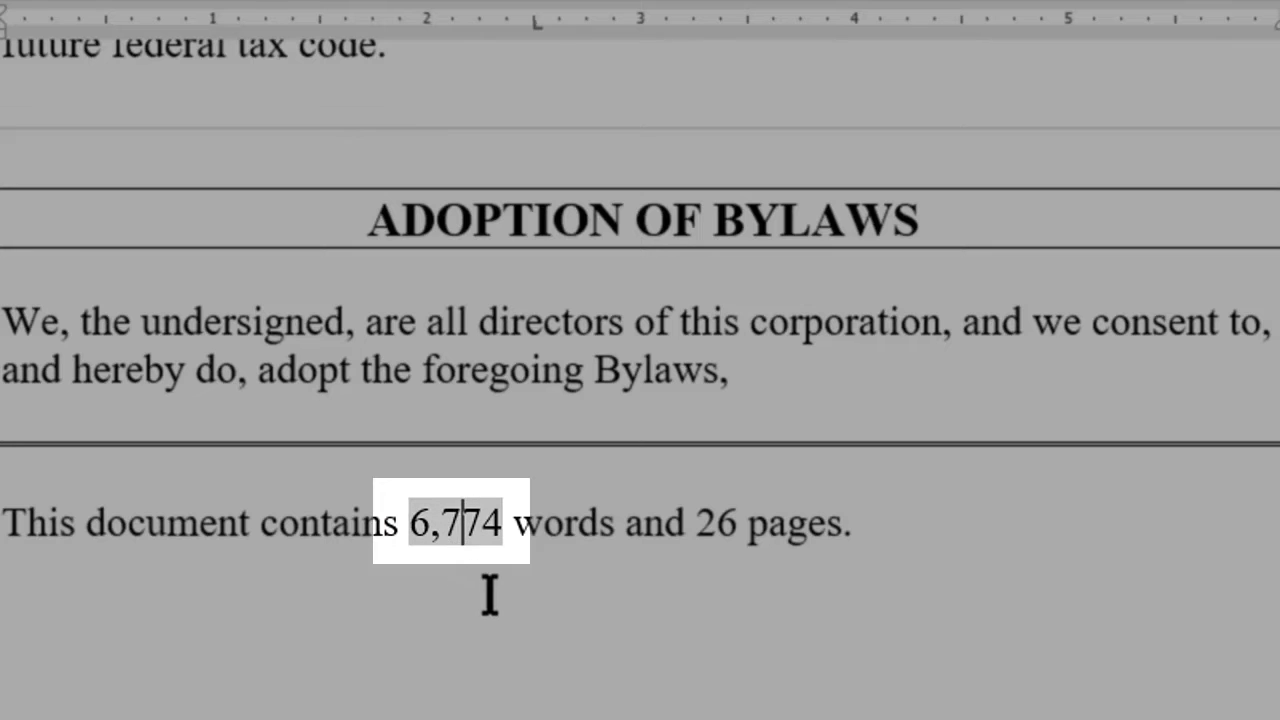
pyautogui.press('F9')
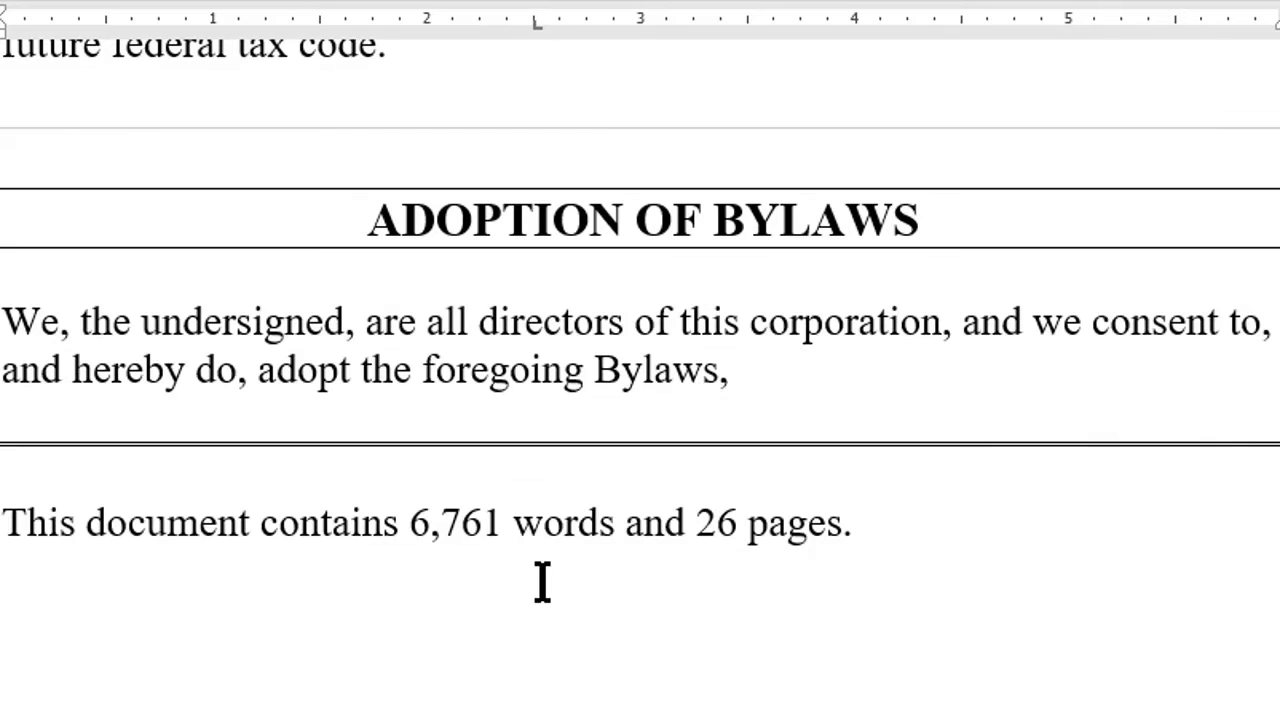
pyautogui.hotkey('ctrl', 'a')
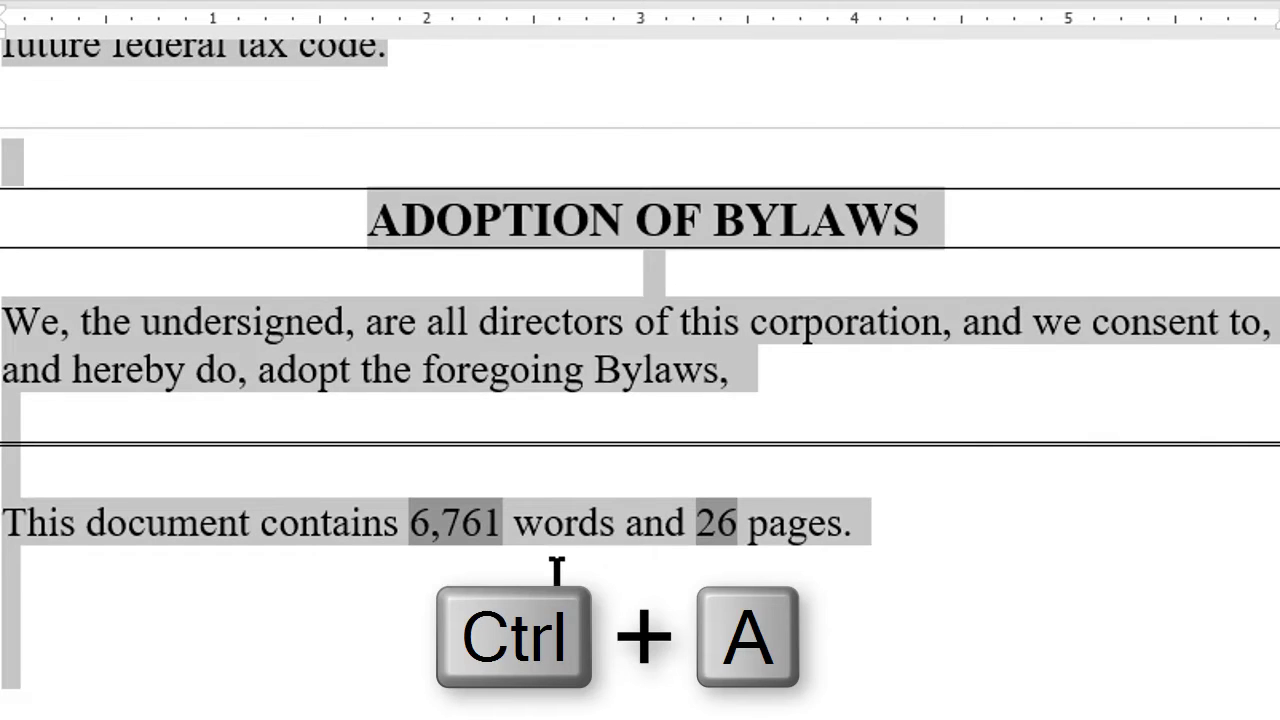
pyautogui.press('F9')
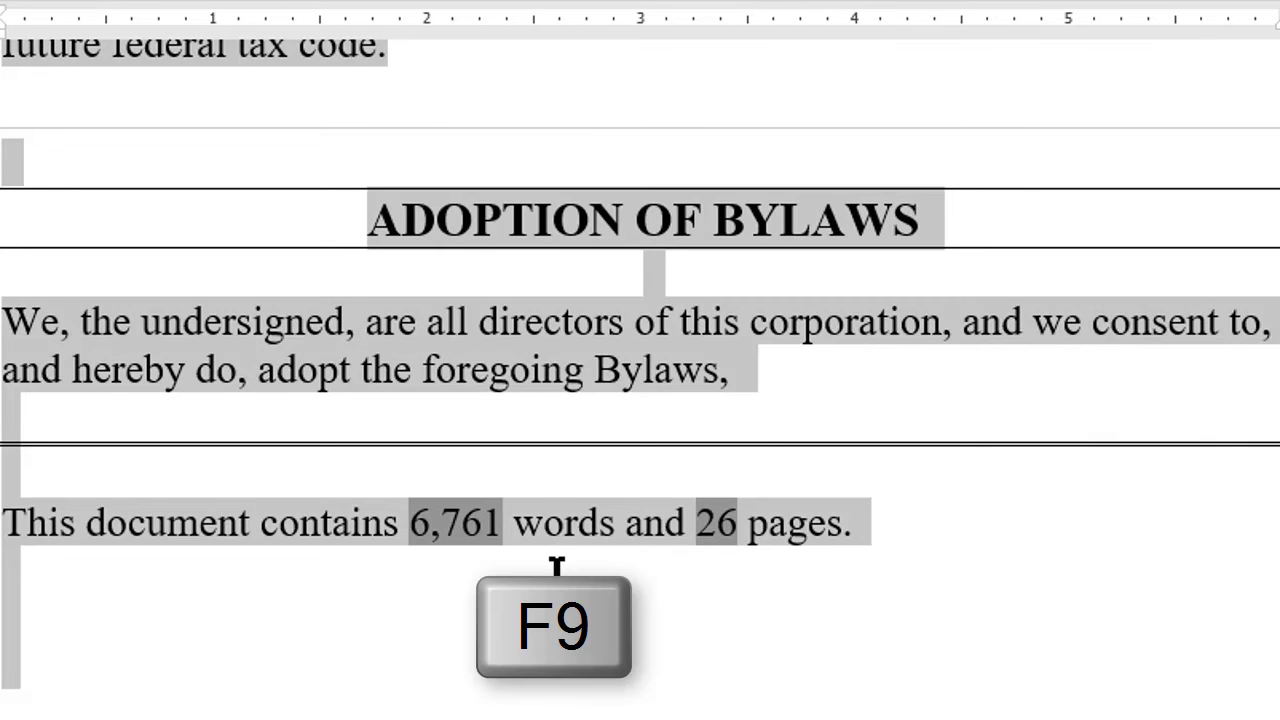
pyautogui.click(555, 418)
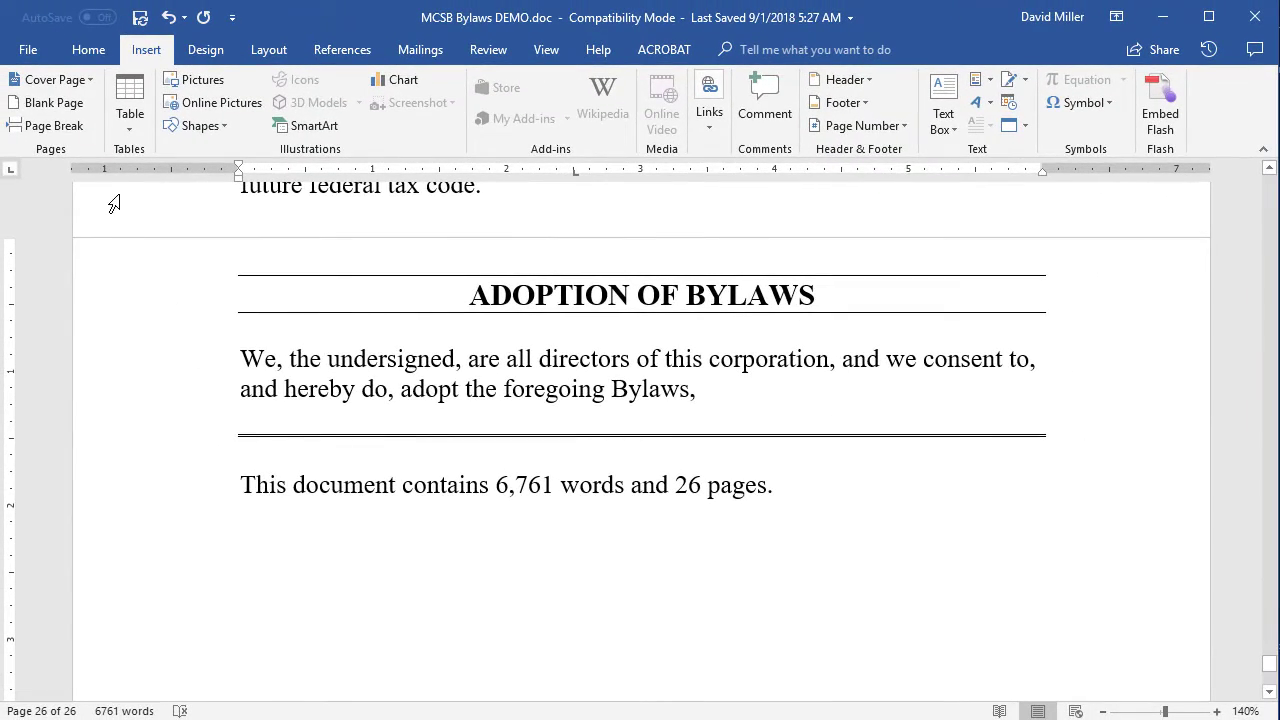
# Turn on 'Update fields before printing' in Word Options > Display
pyautogui.click(25, 51)
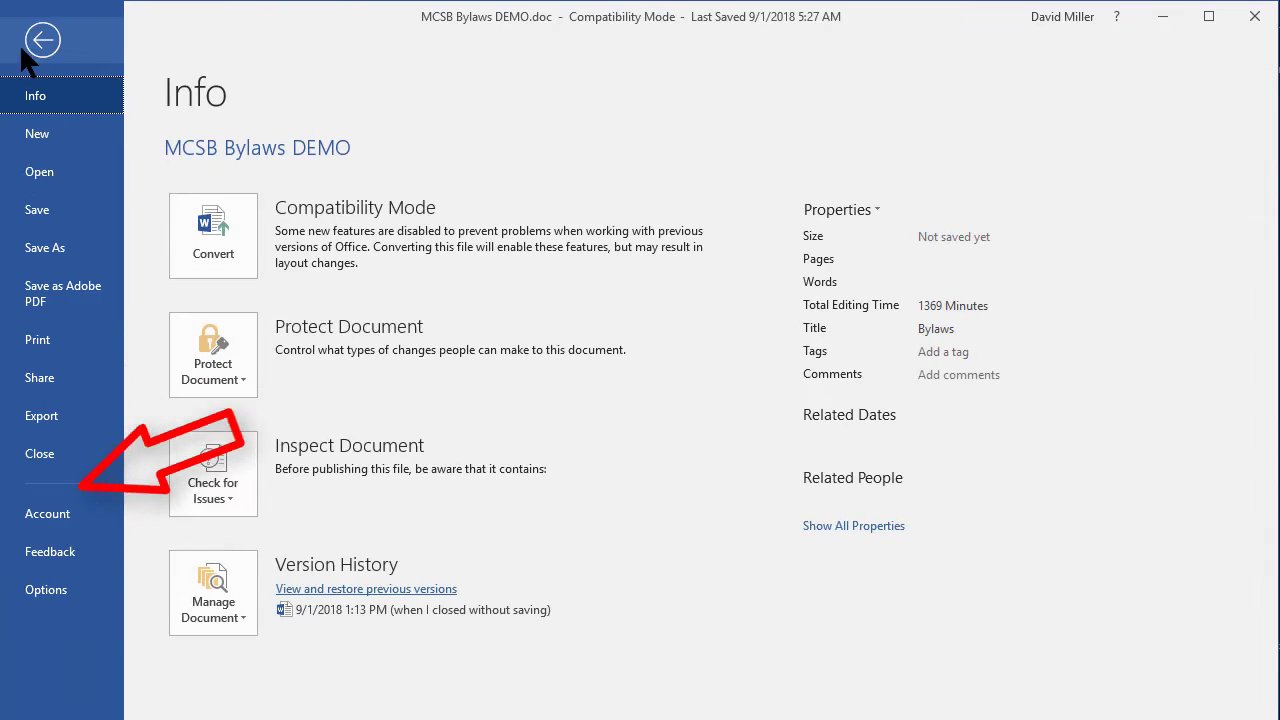
pyautogui.click(51, 590)
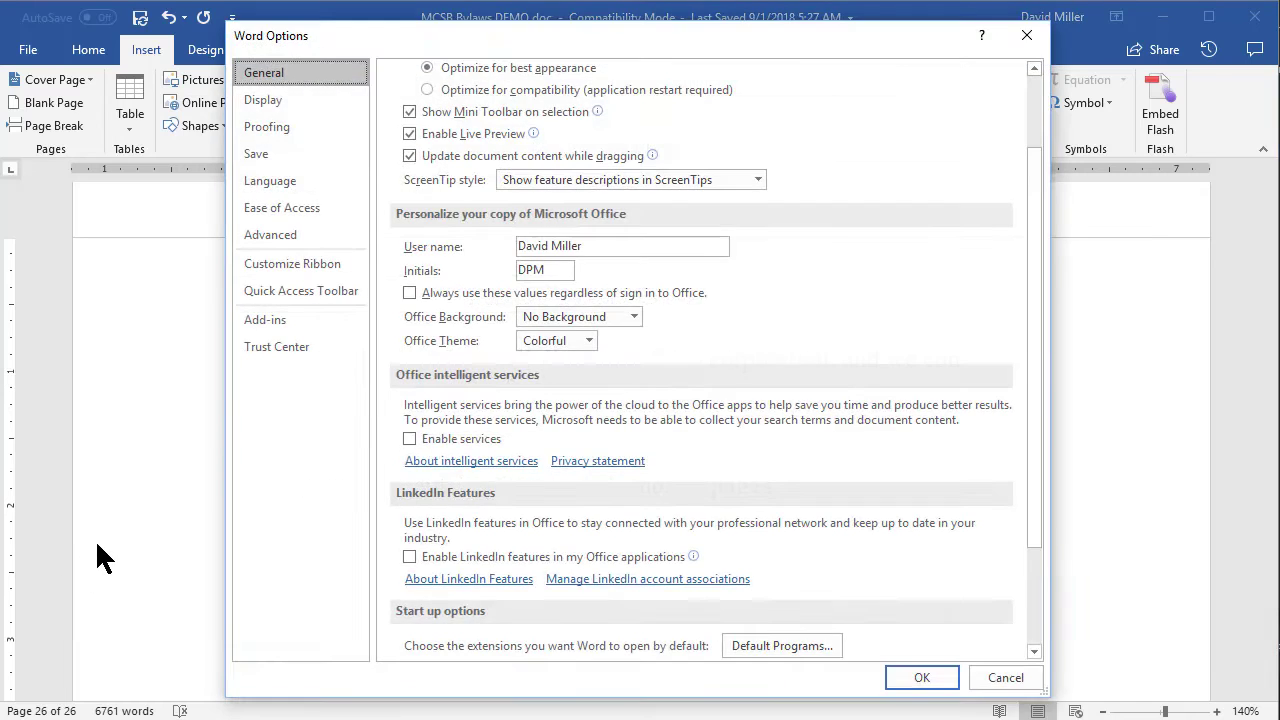
pyautogui.click(282, 95)
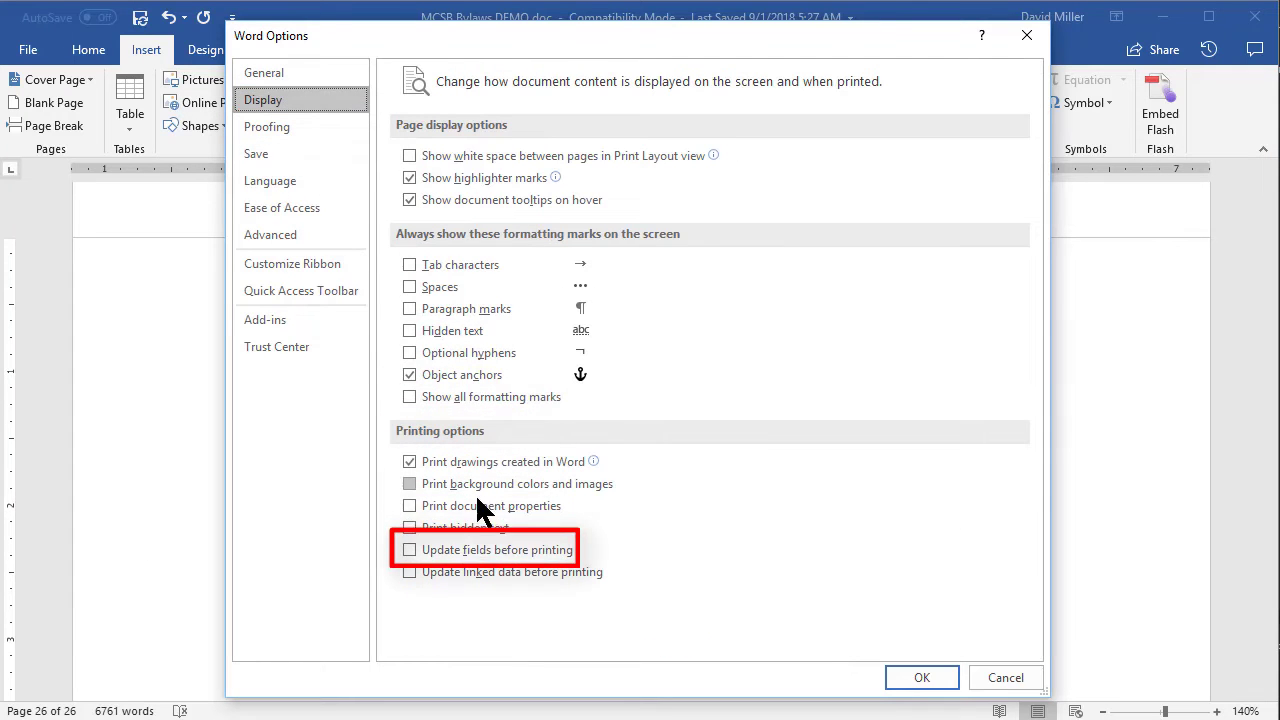
pyautogui.click(410, 551)
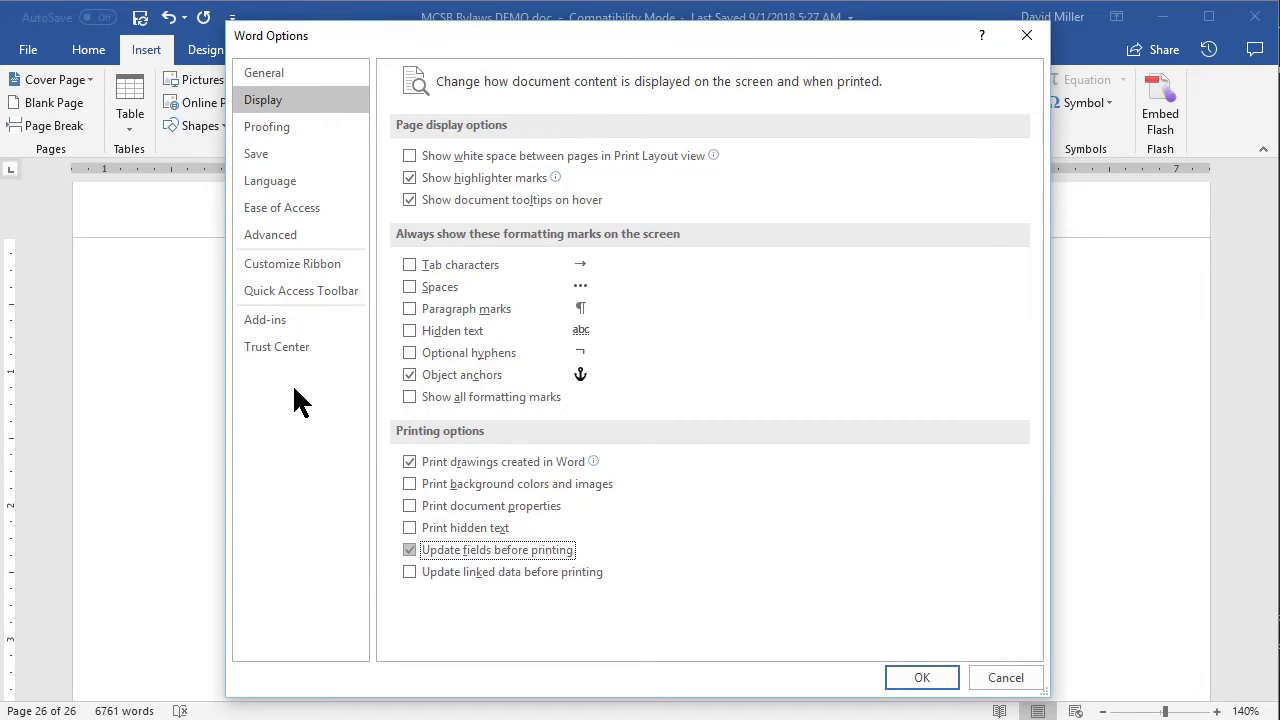
# Review the Advanced print options, confirm Word Options, and start printing with Ctrl+P
pyautogui.click(275, 240)
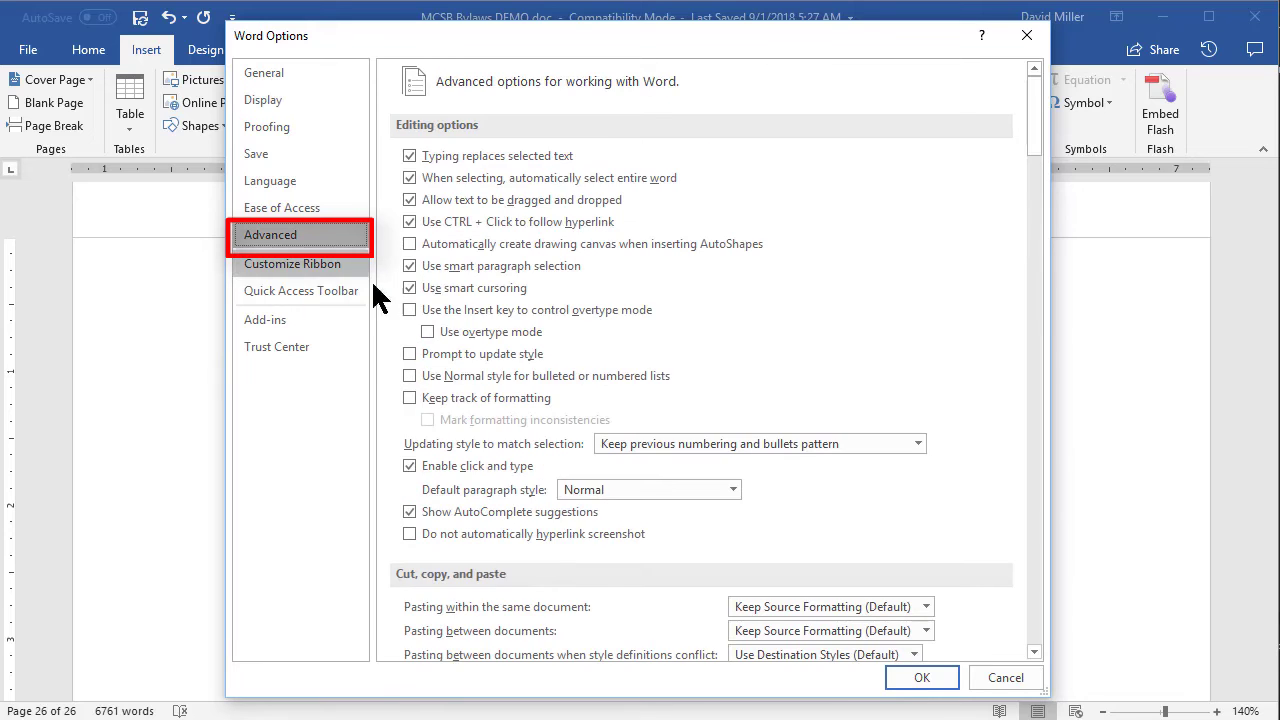
pyautogui.moveTo(1031, 121); pyautogui.dragTo(1022, 348)
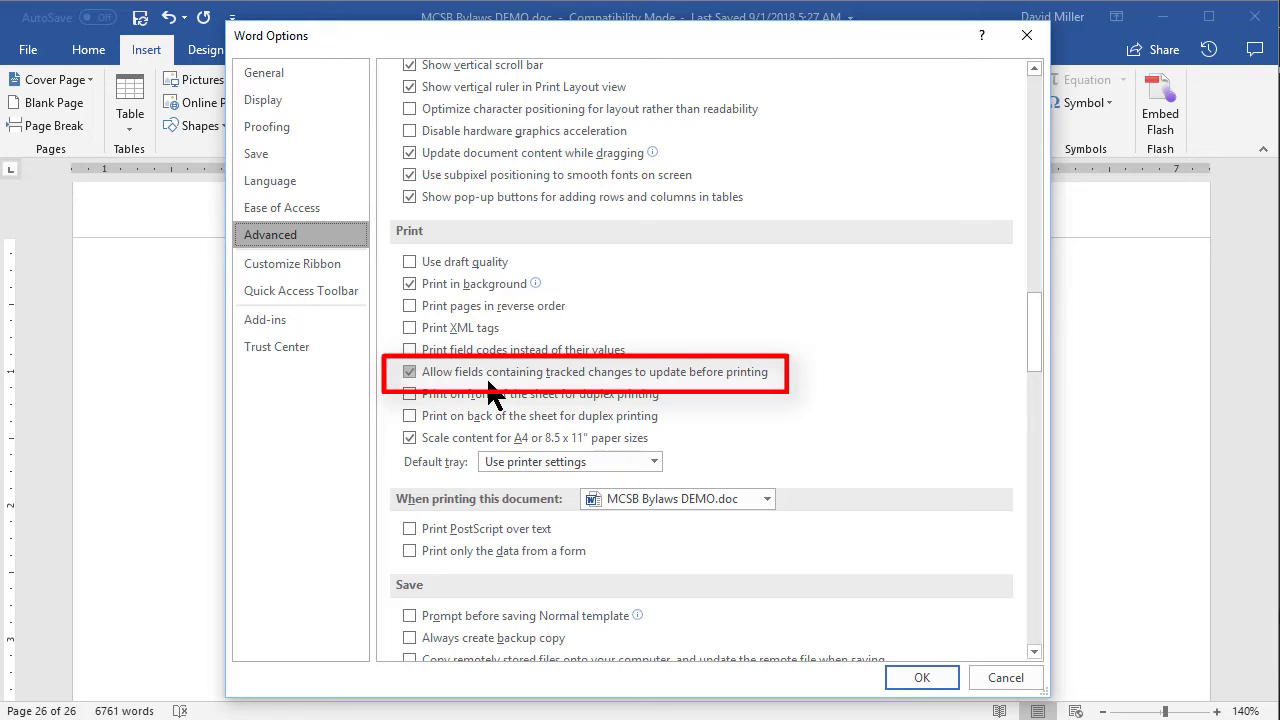
pyautogui.click(922, 677)
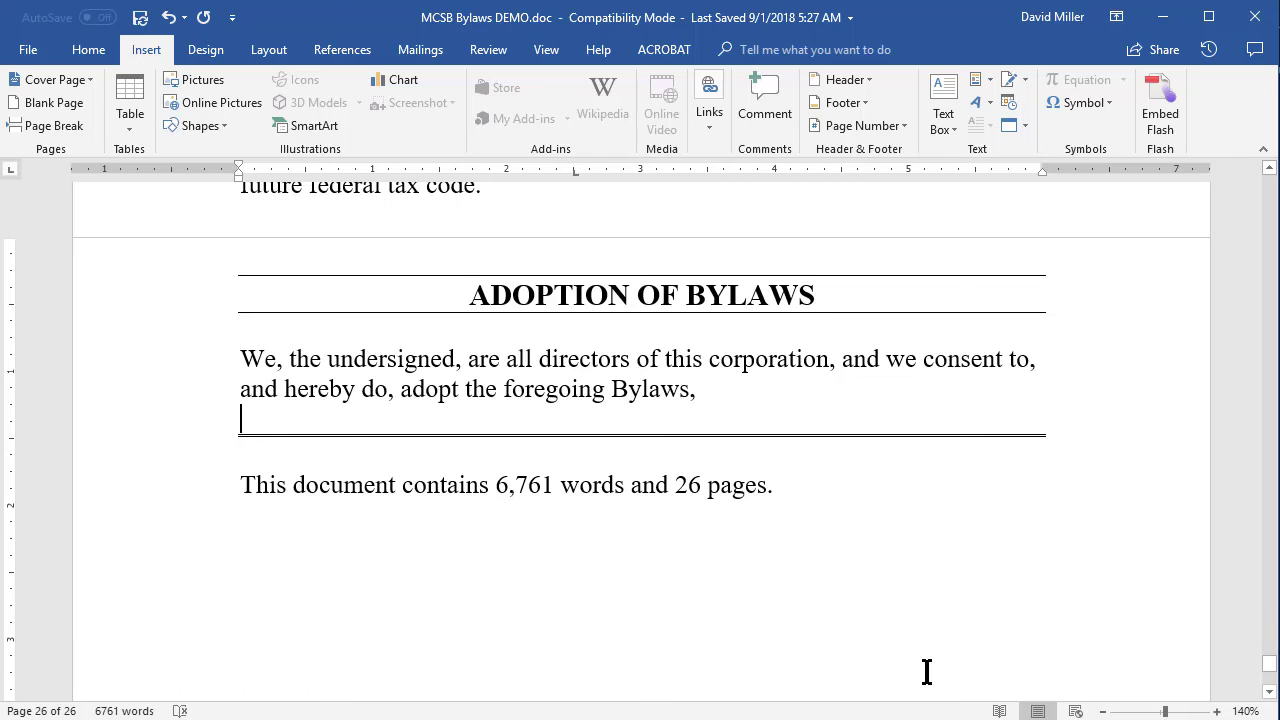
pyautogui.hotkey('ctrl', 'p')
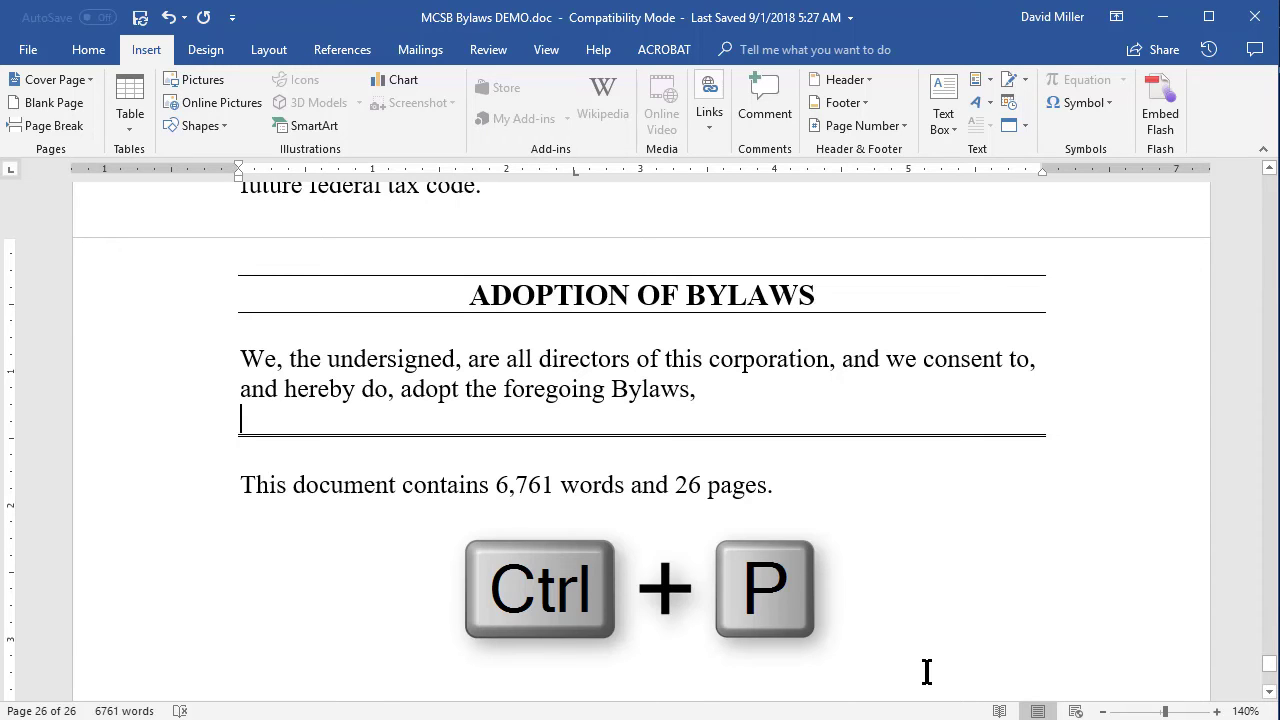